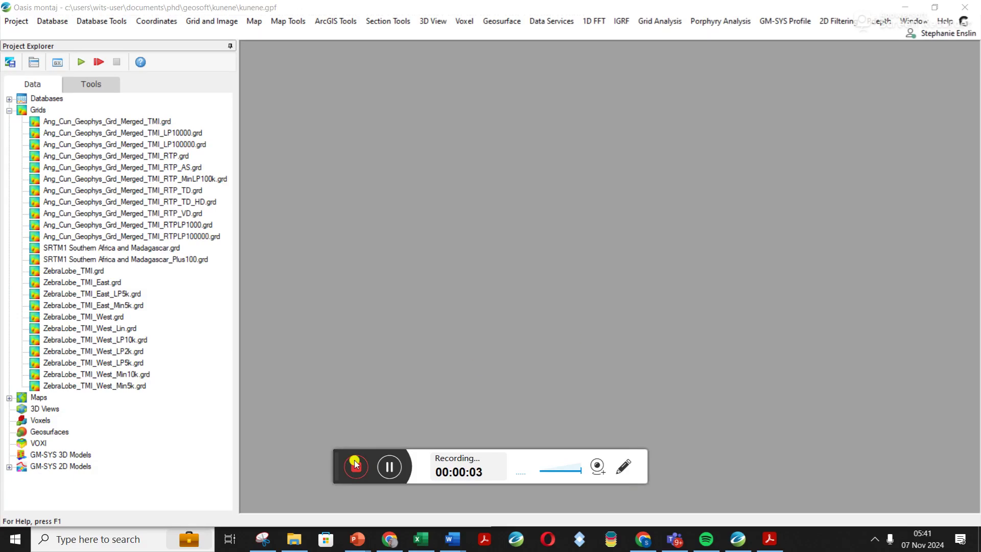
Step: In the kunene project, open the Project menu to reach the menu management settings
drag(330, 463, 332, 505)
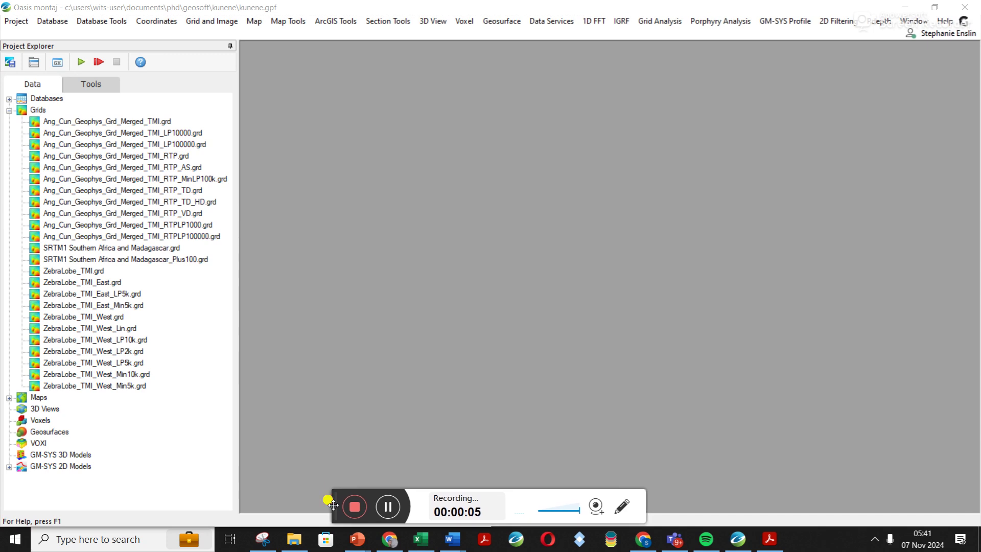
click(7, 20)
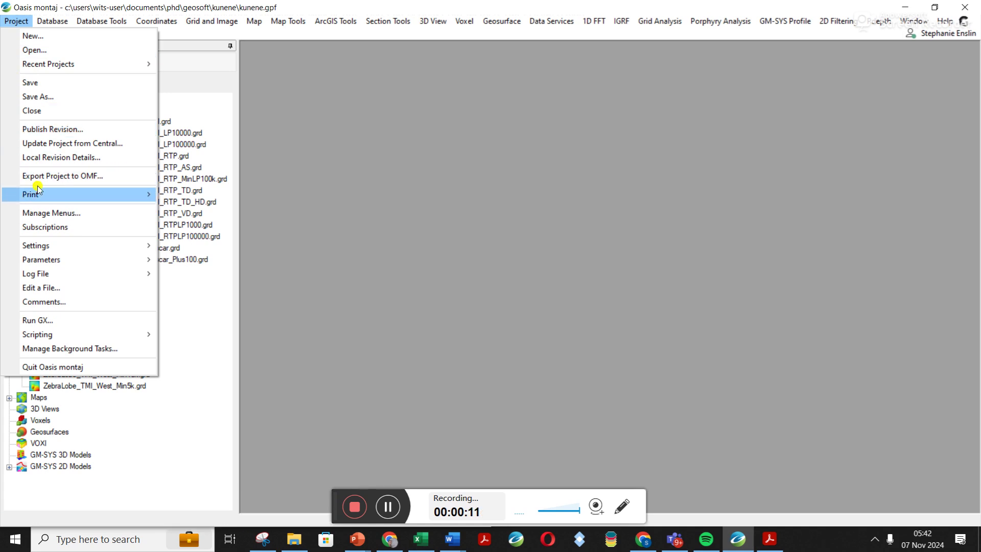
click(43, 215)
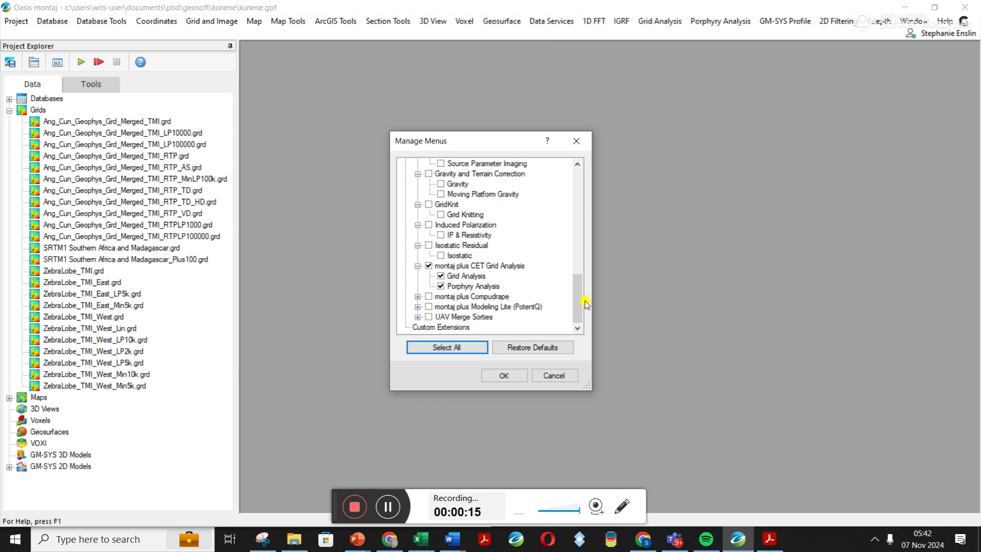
drag(580, 301, 585, 201)
click(407, 277)
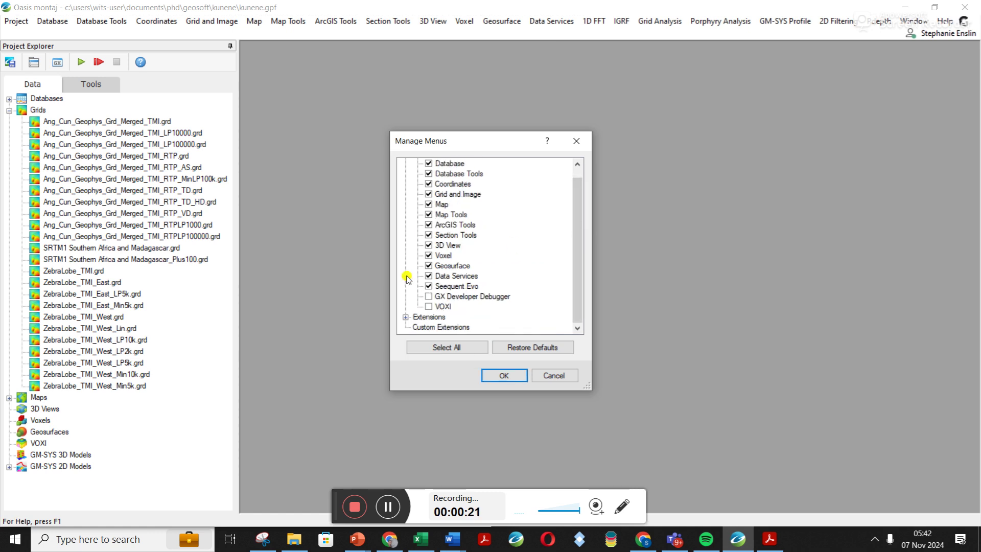
drag(572, 278, 580, 231)
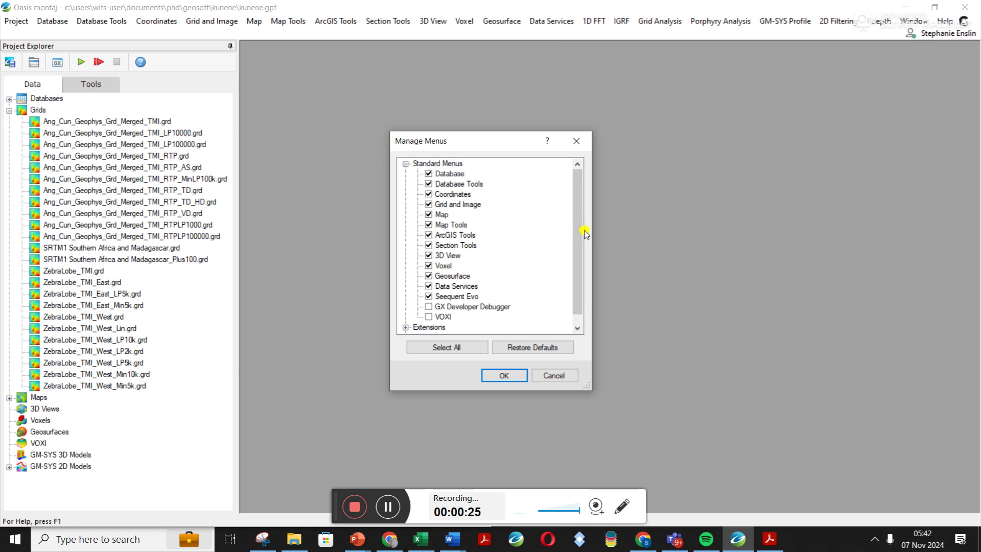
click(581, 240)
drag(581, 240, 576, 291)
click(407, 317)
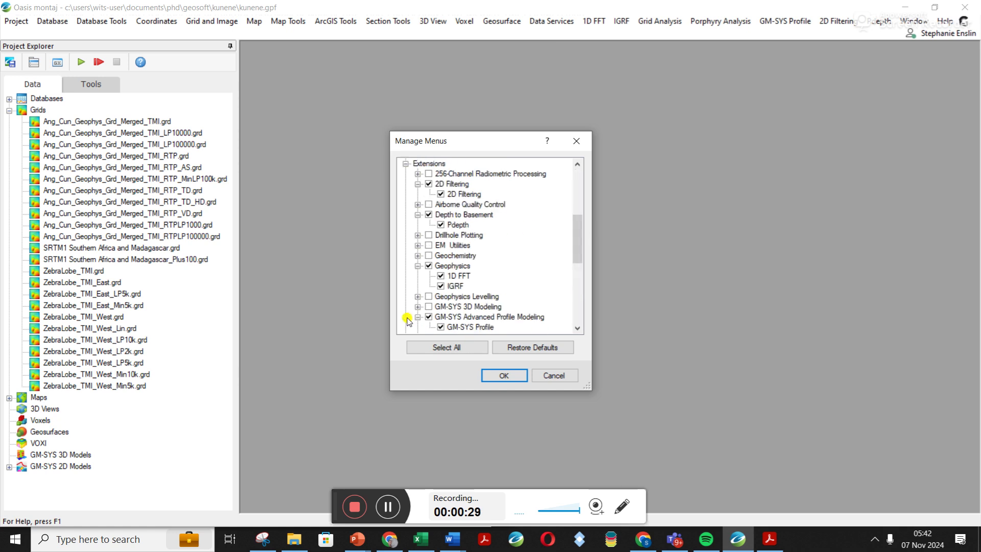
Step: Collapse the 2D Filtering, Depth to Basement, Geophysics, GM-SYS, Grav/Mag and Gravity extension entries
click(418, 184)
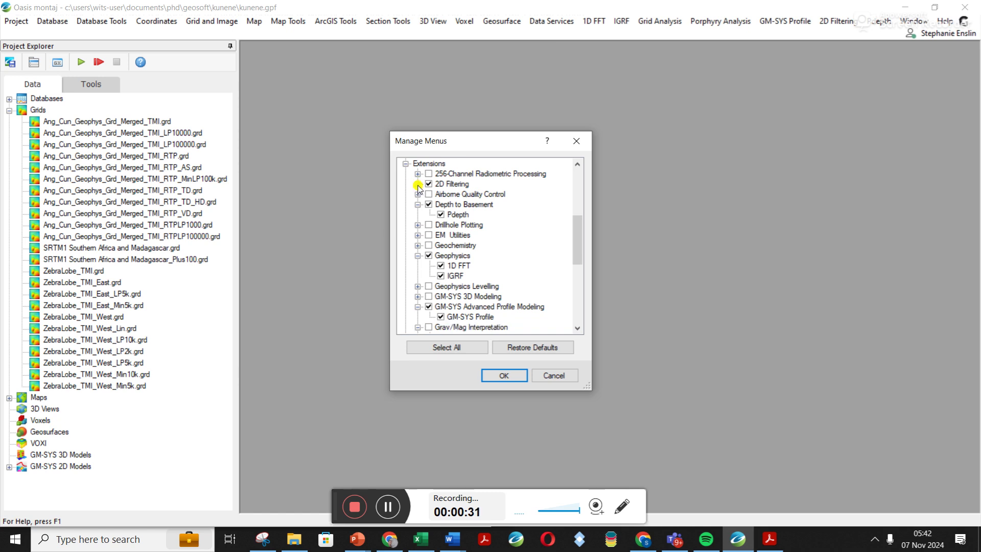
click(418, 205)
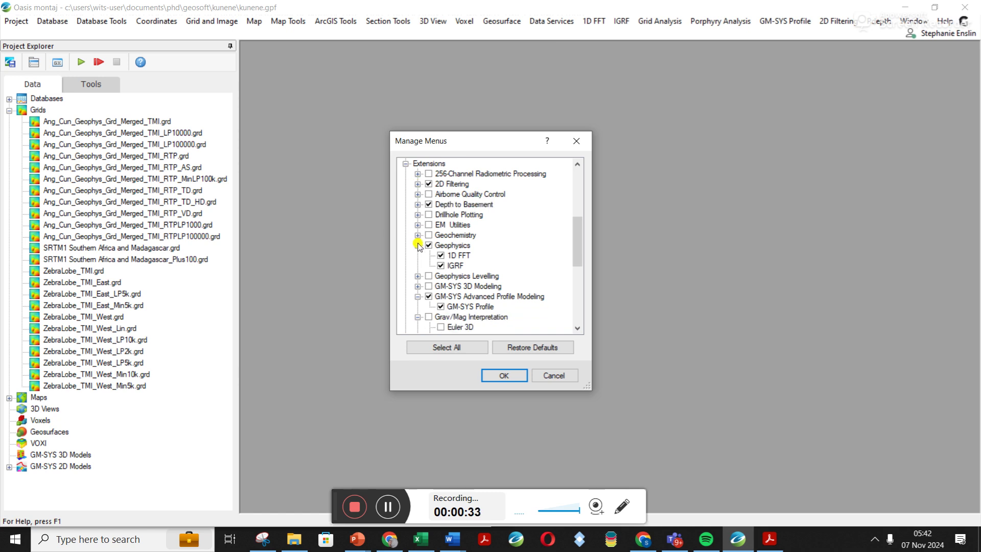
click(418, 246)
click(418, 276)
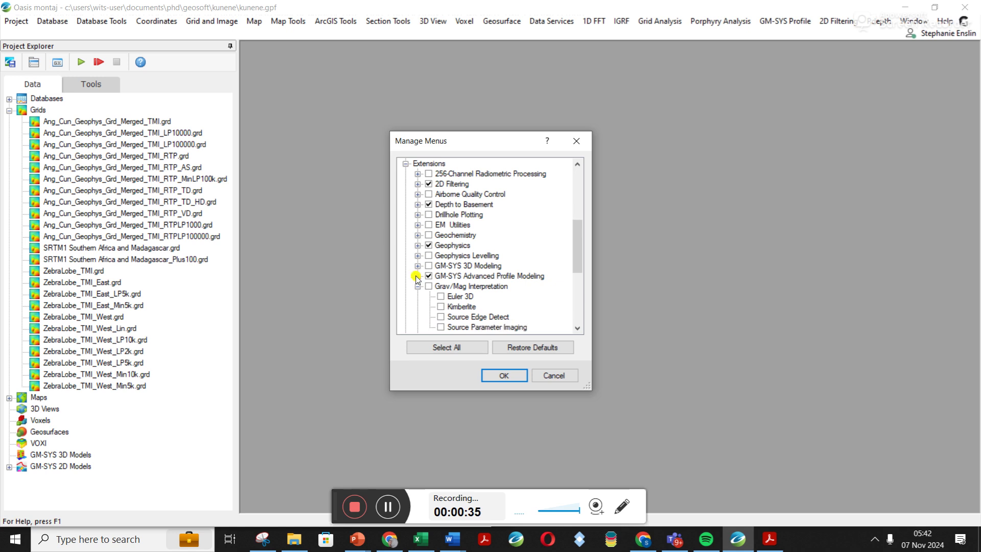
click(418, 287)
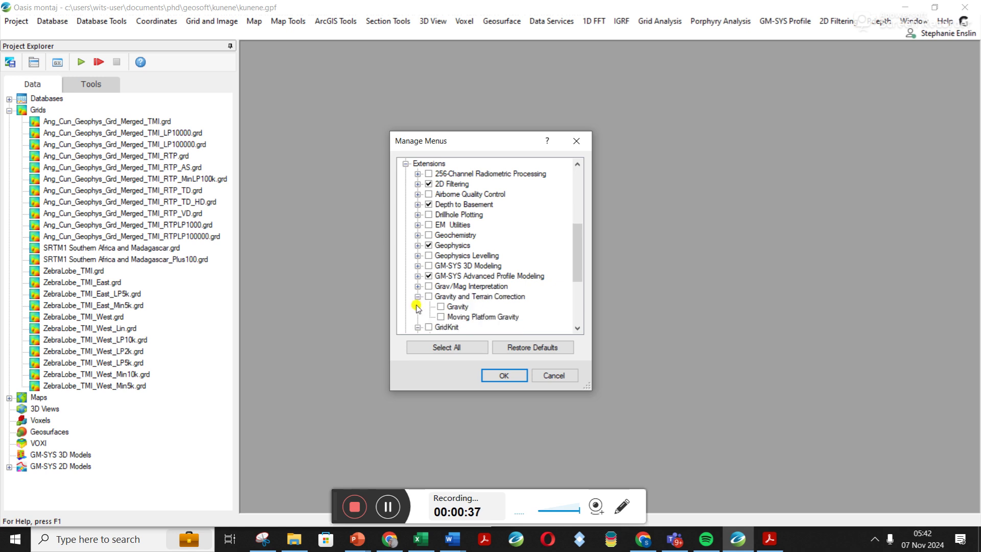
click(418, 297)
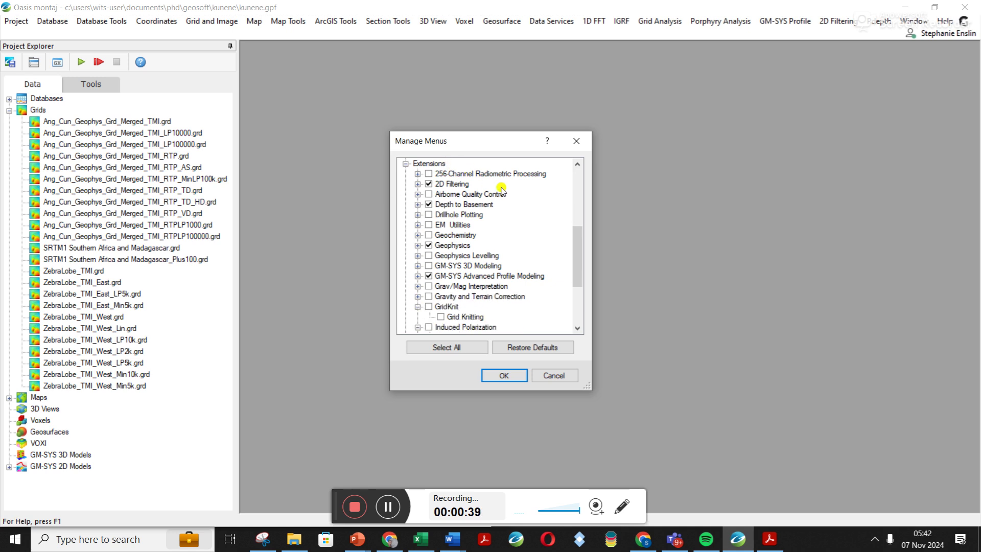
Step: Verify 2D Filtering, Depth to Basement, Geophysics and GM-SYS are enabled, then apply and reload the menus
click(418, 184)
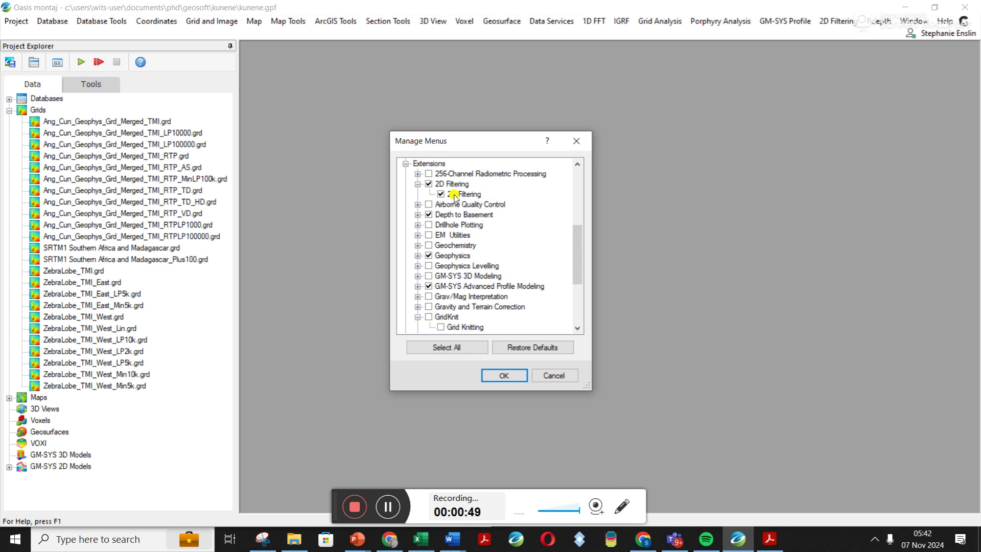
click(421, 215)
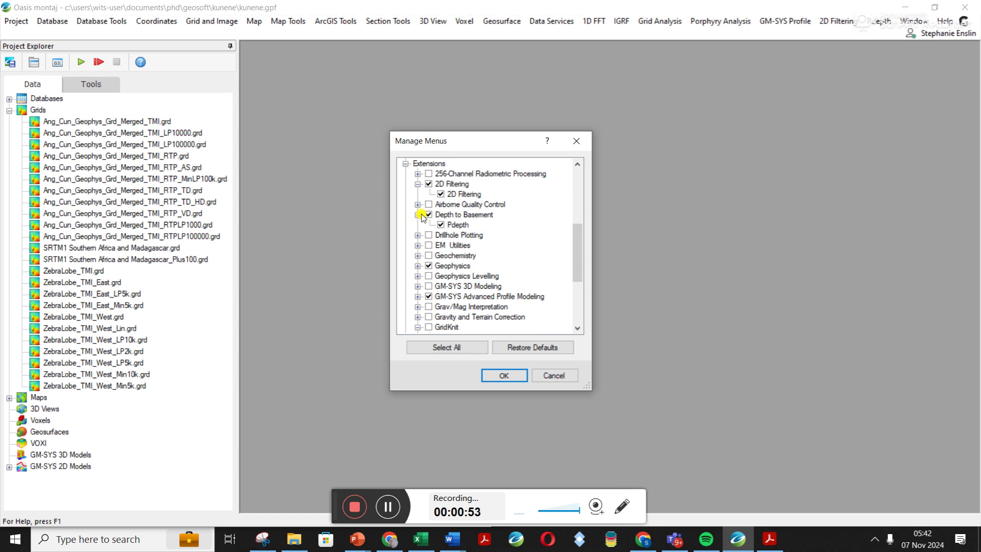
click(421, 215)
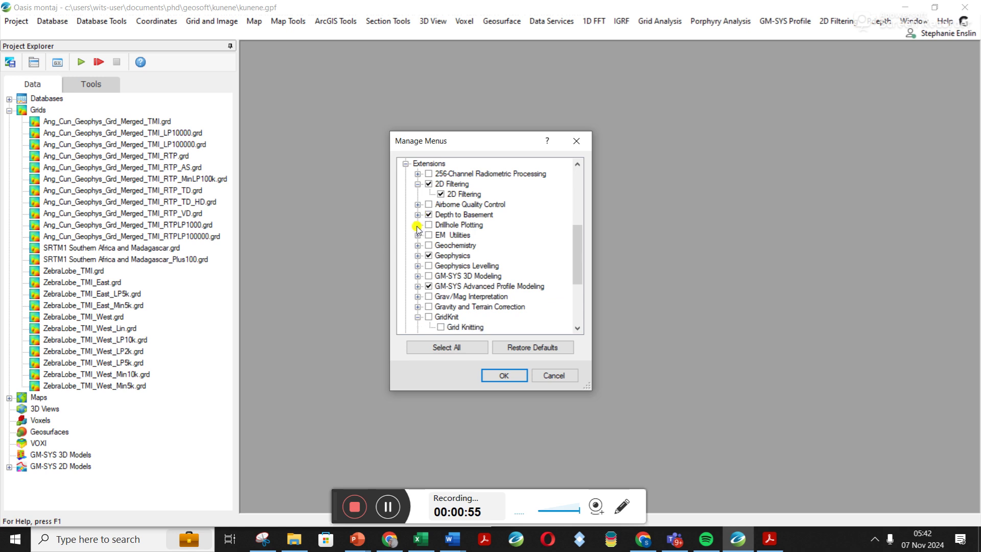
click(419, 256)
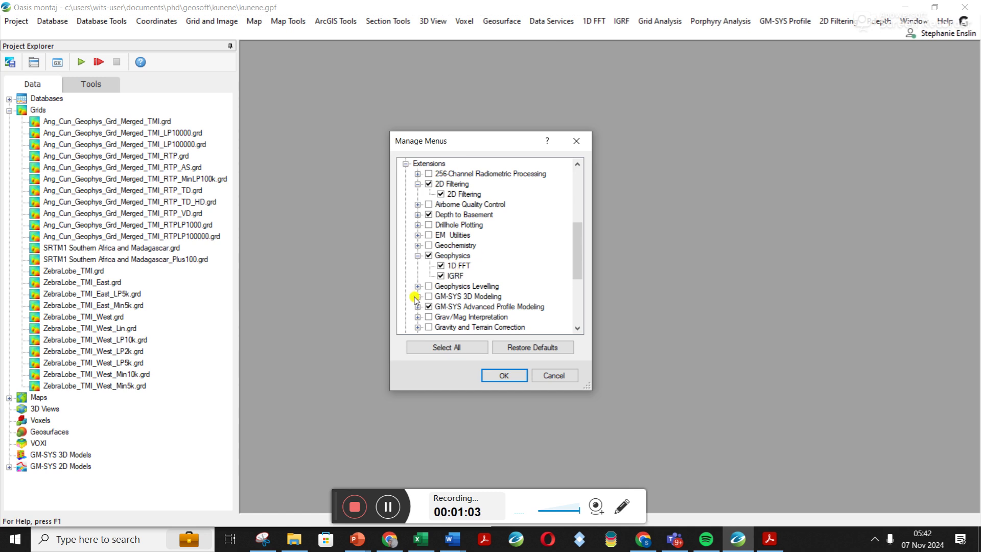
click(418, 256)
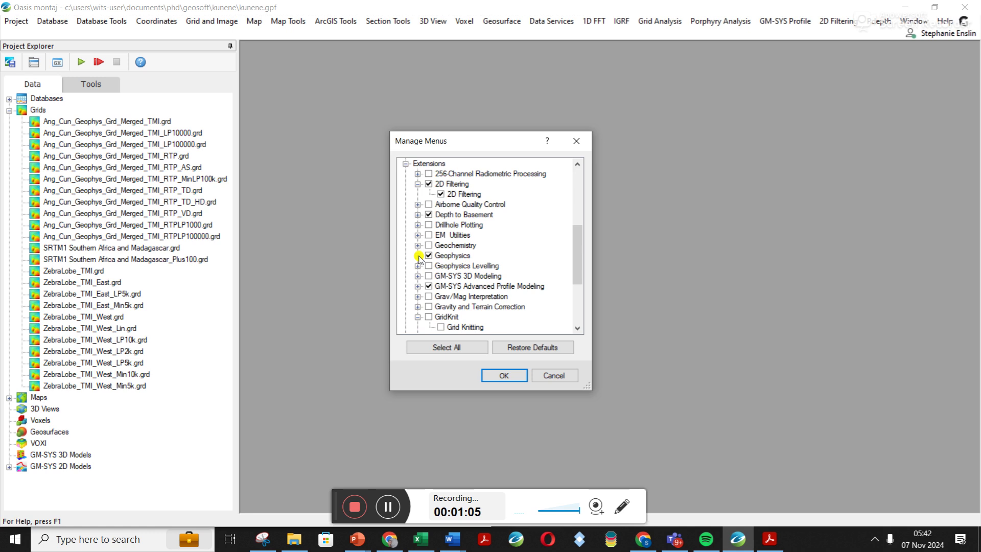
click(418, 286)
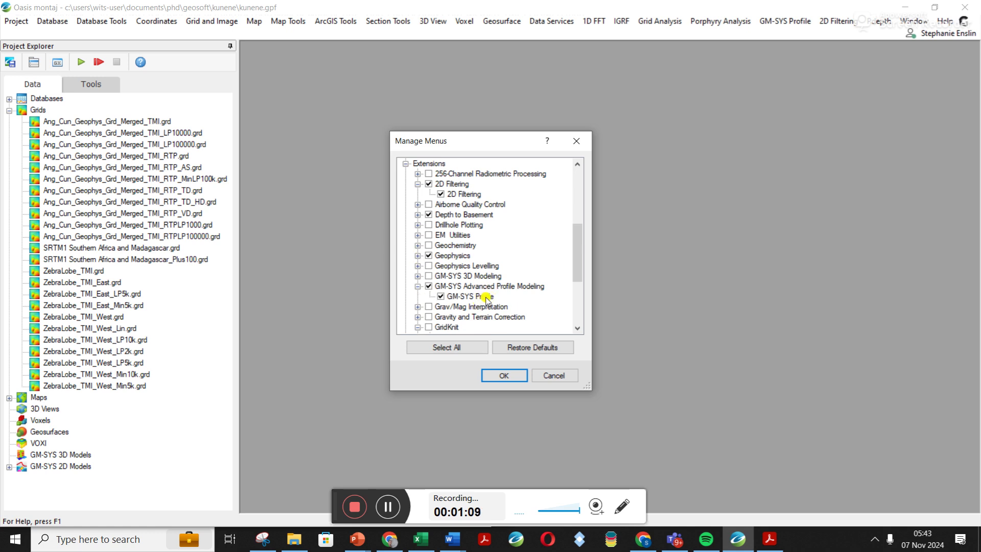
click(418, 286)
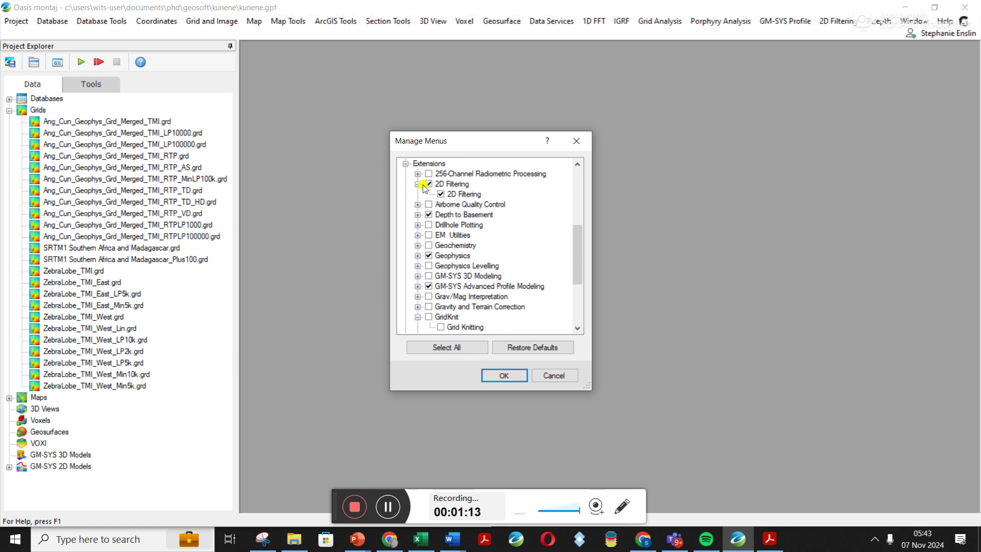
click(508, 380)
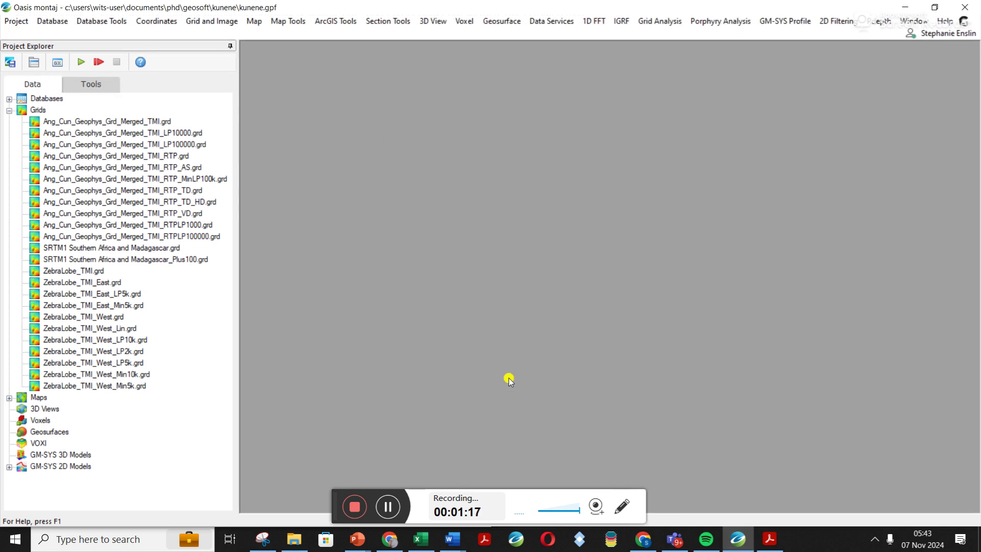
Step: Launch MAGMAP Filtering from the 2D Filtering menu
click(834, 21)
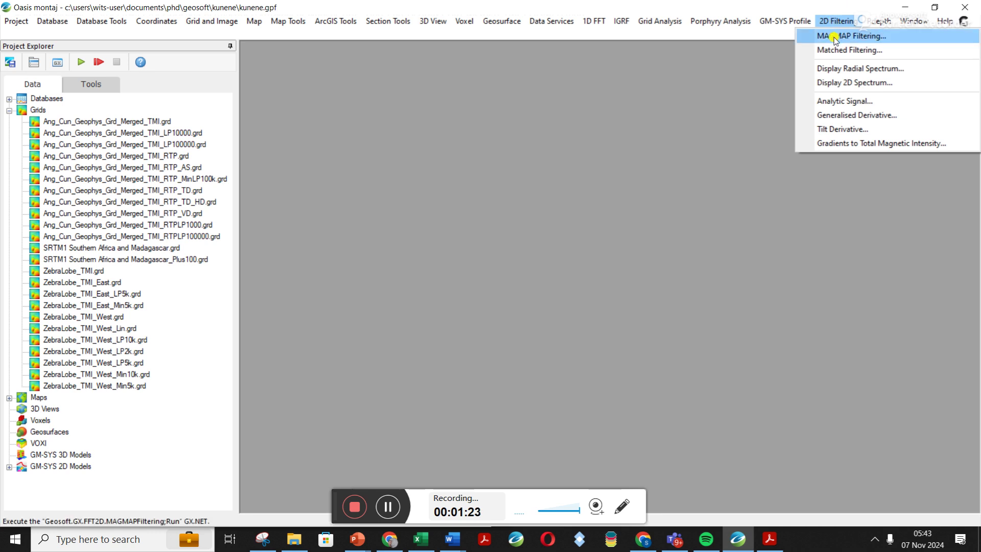
click(834, 36)
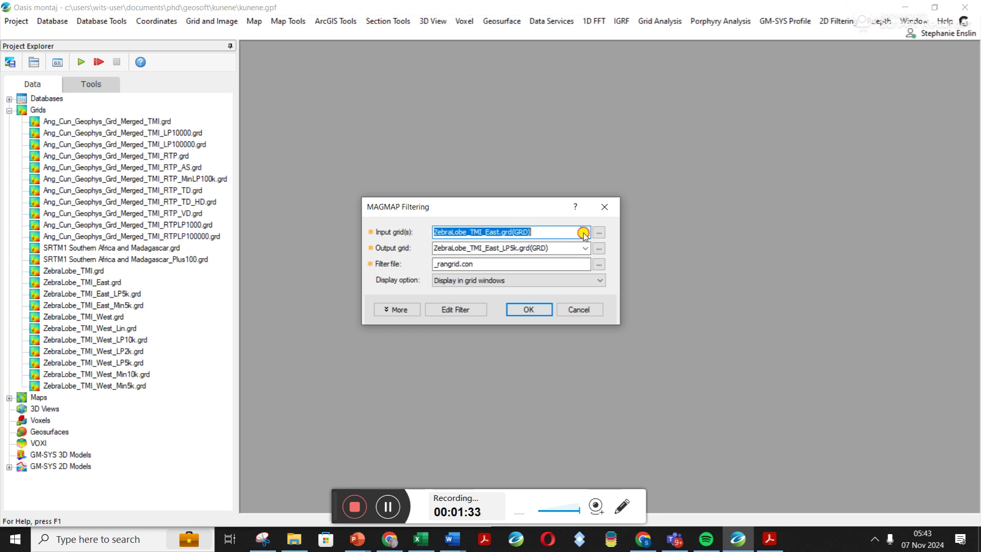
Step: Set input grid ZebraLobe_TMI_West and output grid ZebraLobe_TMI_West_RTP.grd in MAGMAP Filtering
click(584, 233)
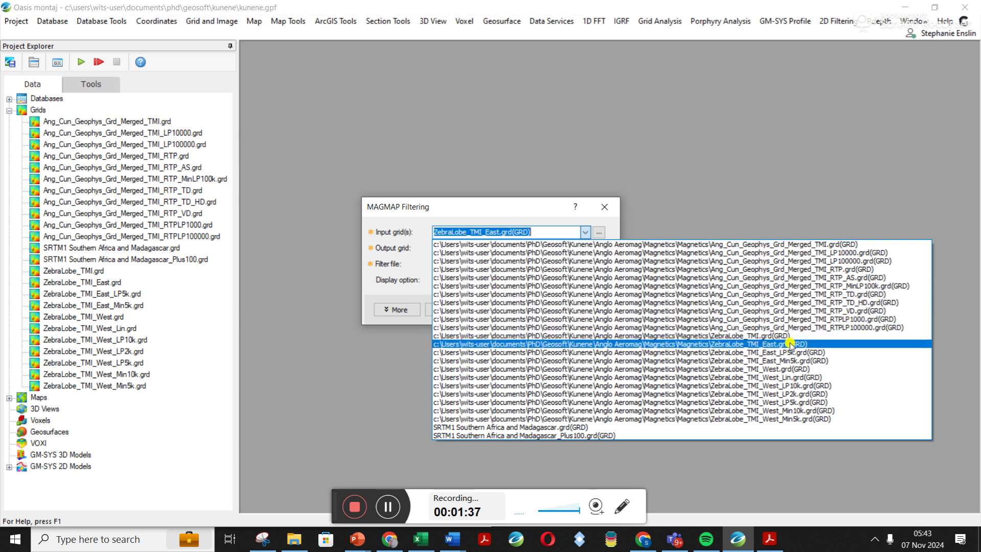
click(777, 368)
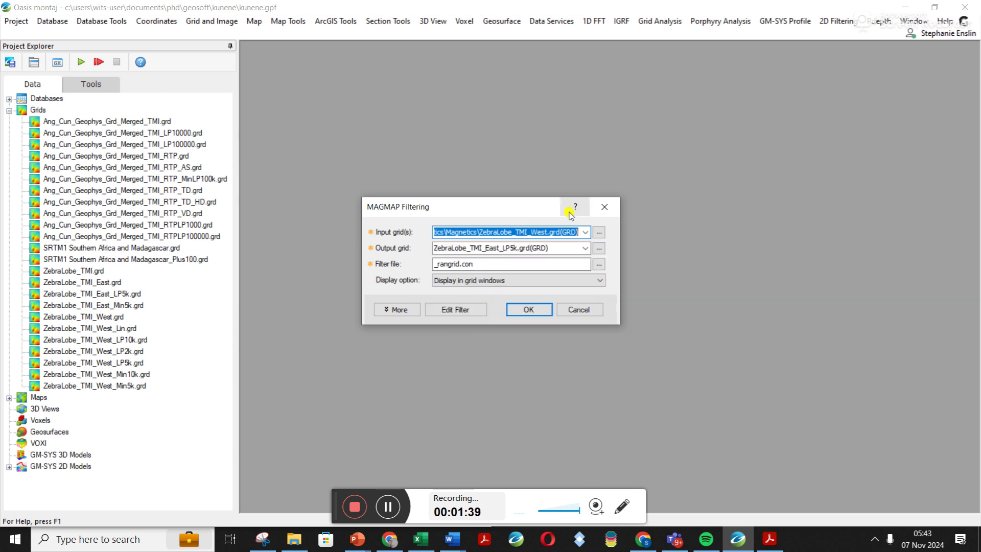
click(585, 249)
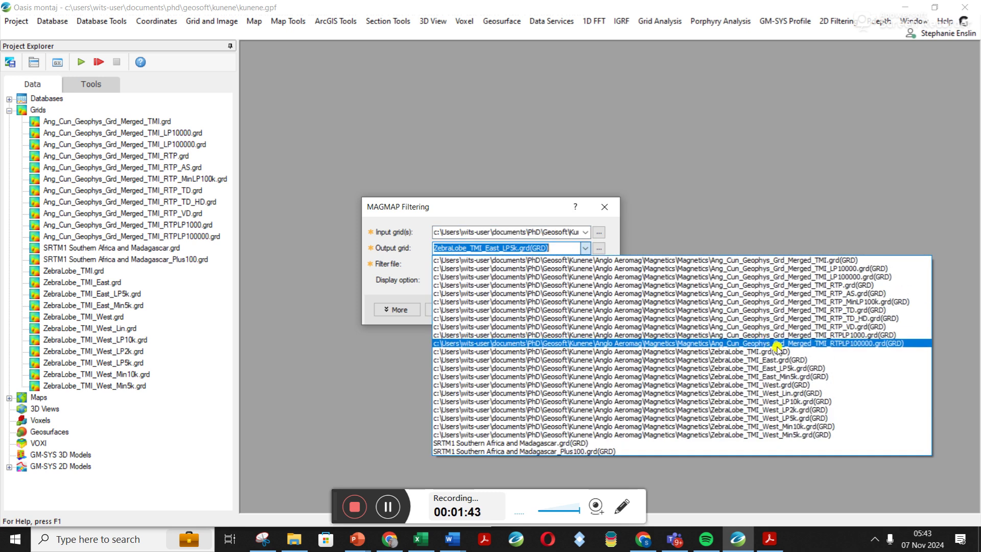
click(784, 385)
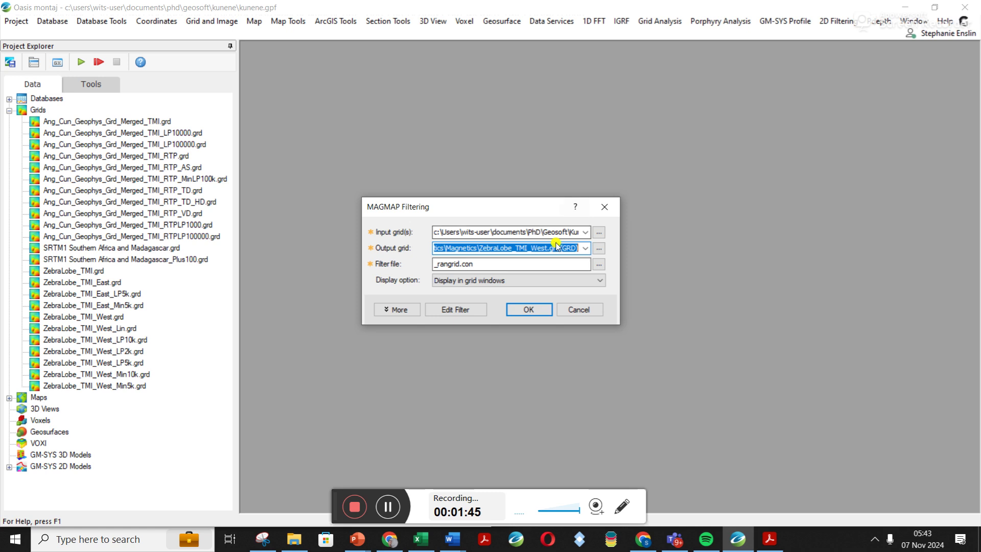
click(548, 247)
text(_RTP)
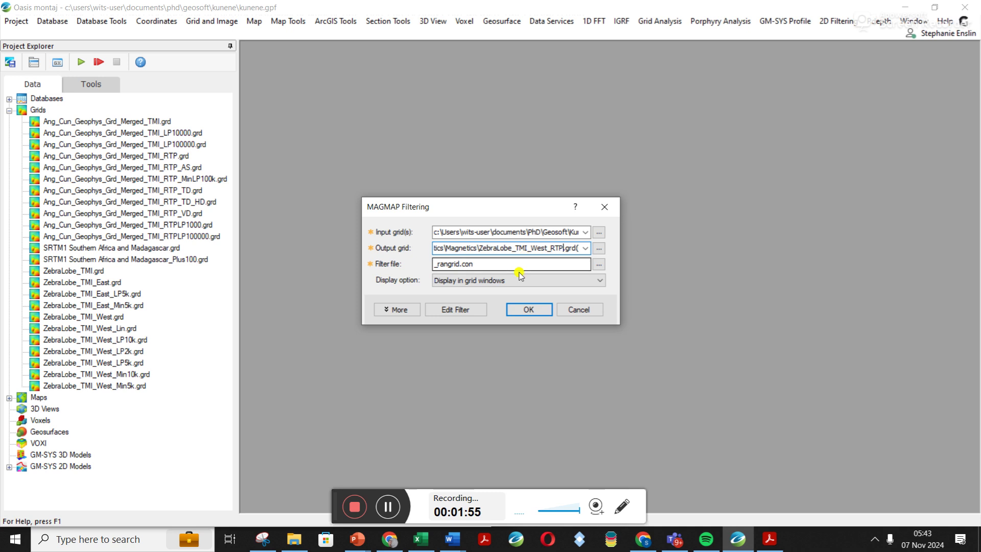
click(389, 310)
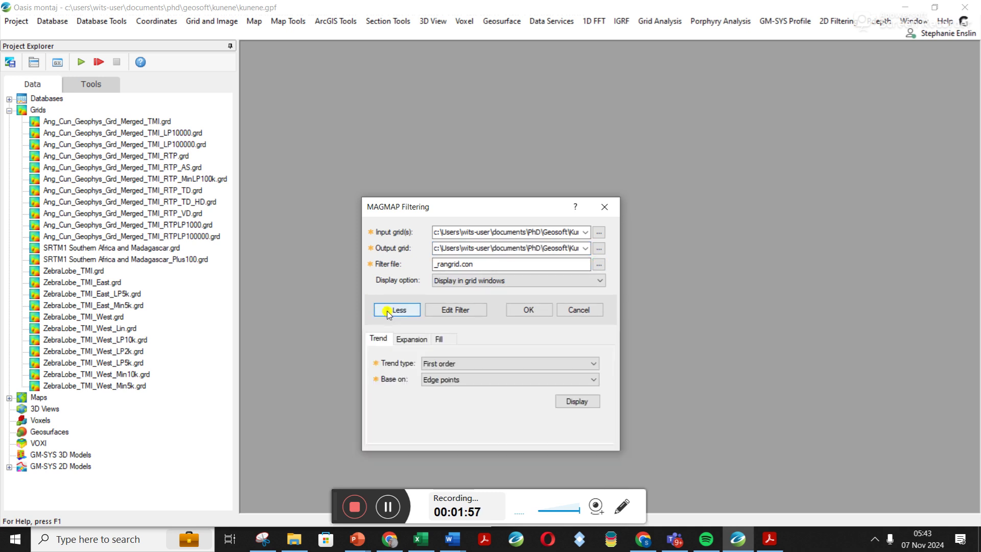
click(390, 310)
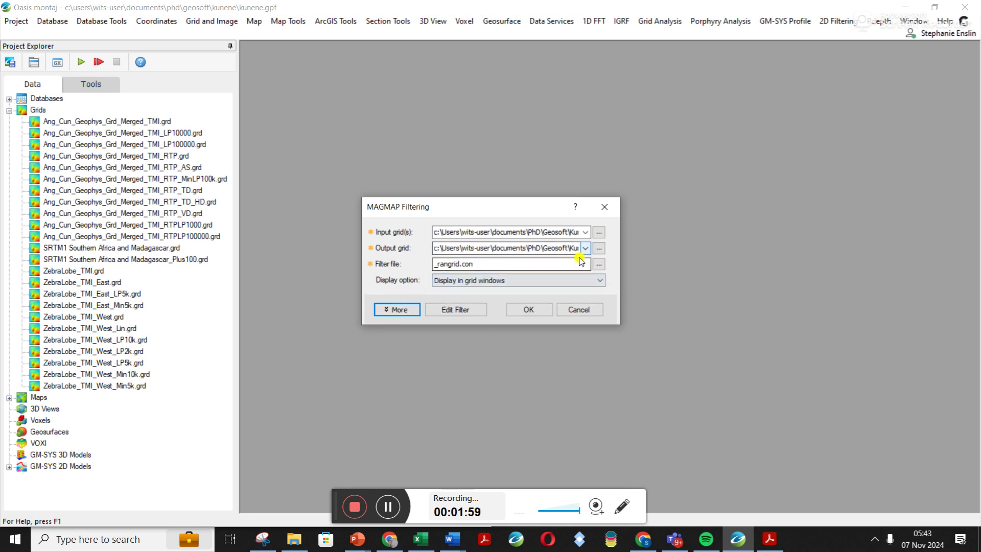
Step: Launch Notepad via a 'text' search and save the blank file to the Desktop as Geosoft
click(99, 538)
text(text)
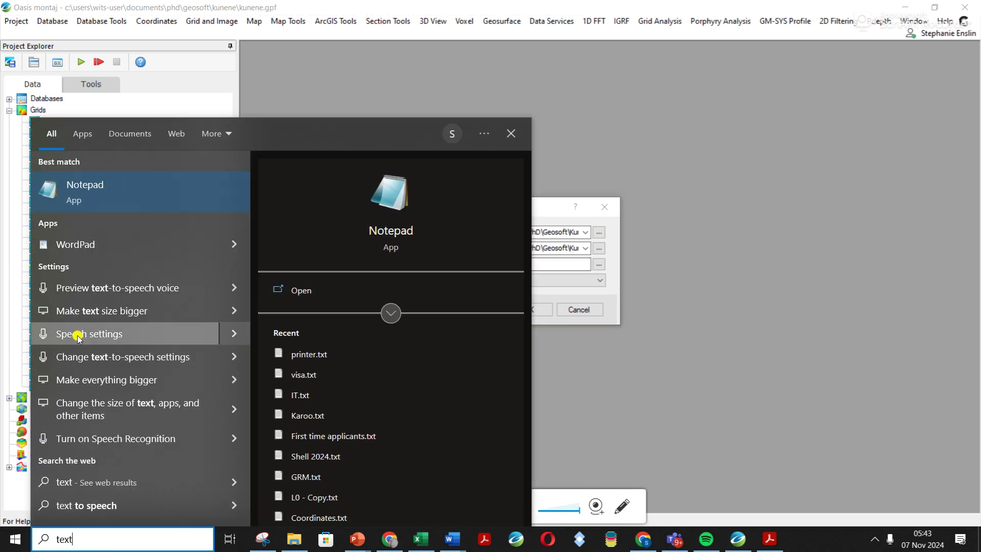
click(124, 191)
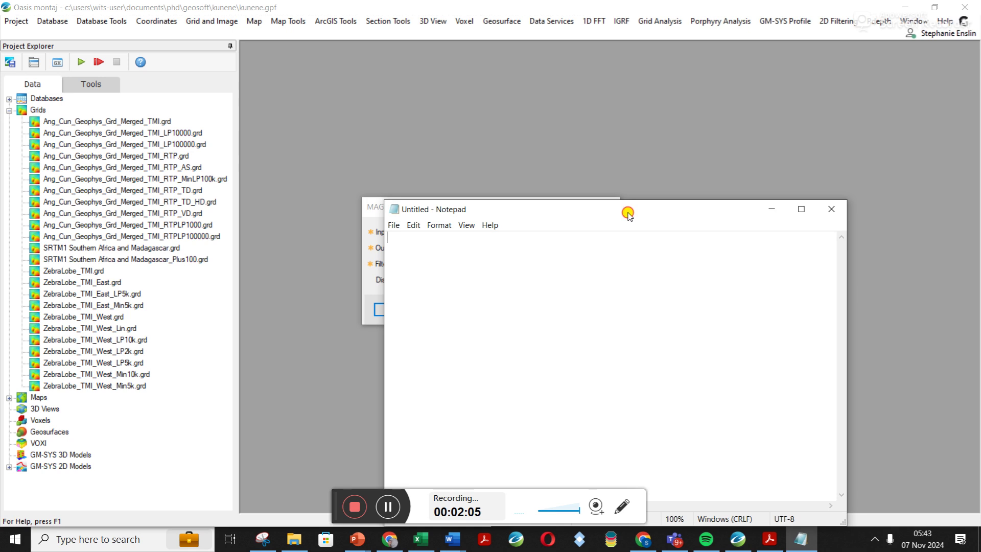
drag(627, 213, 697, 68)
click(468, 83)
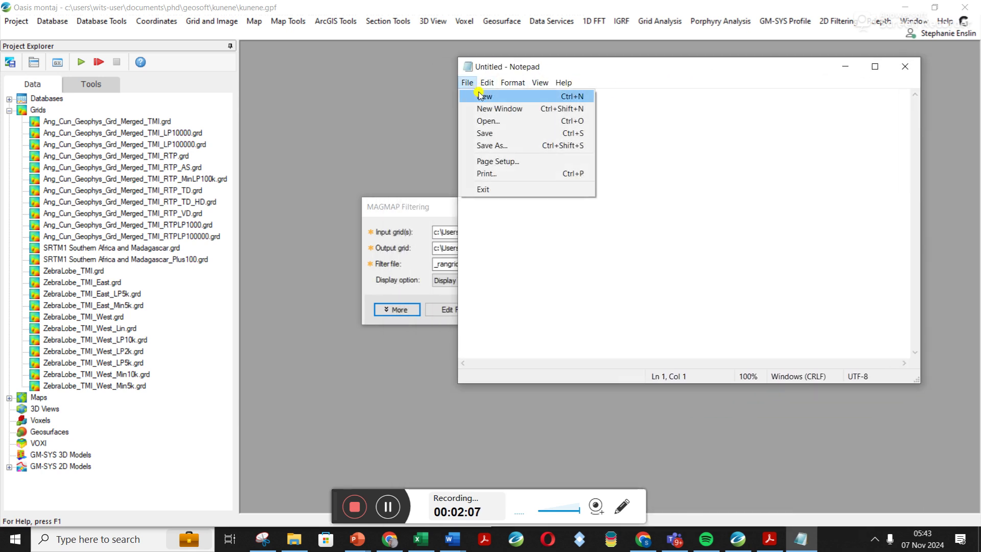
click(499, 146)
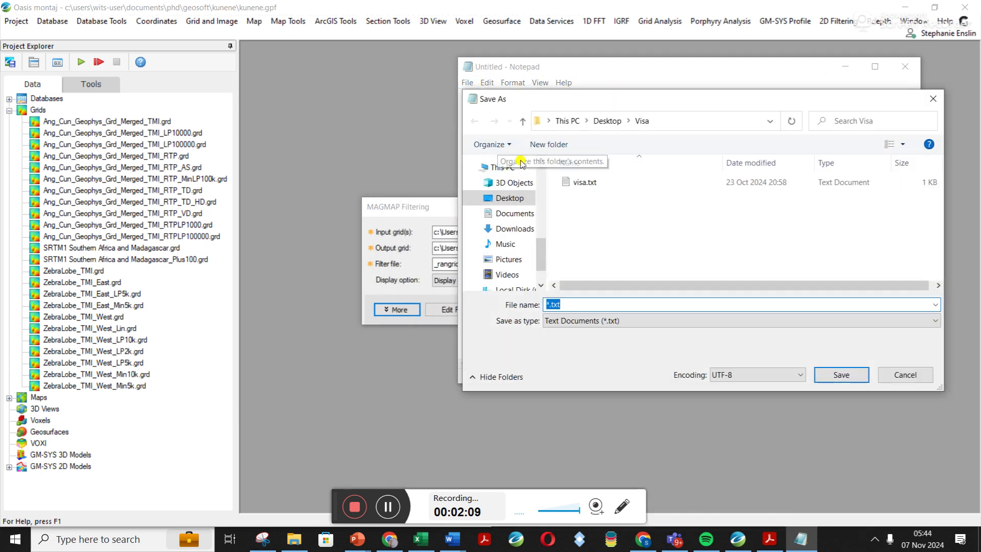
click(503, 188)
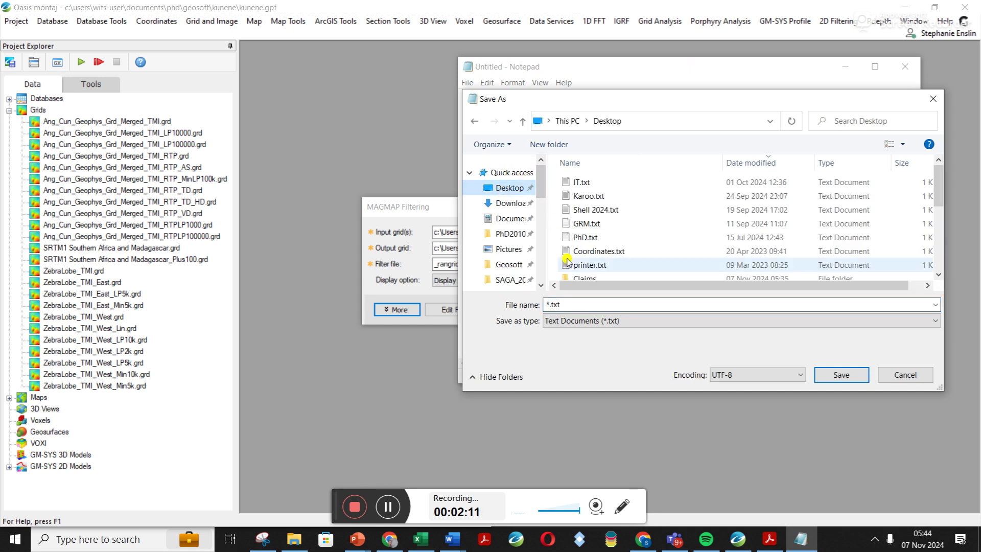
text(Geosoft)
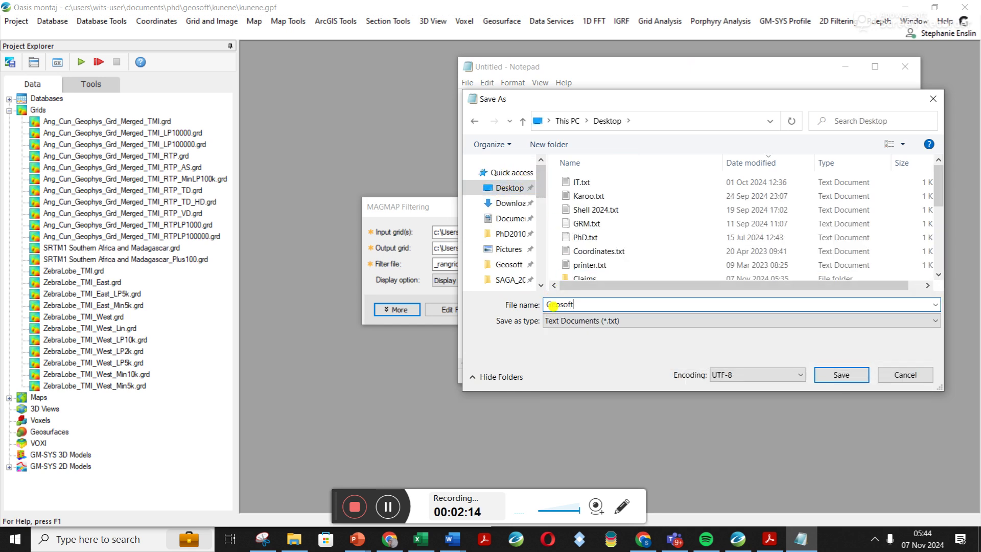
key(Return)
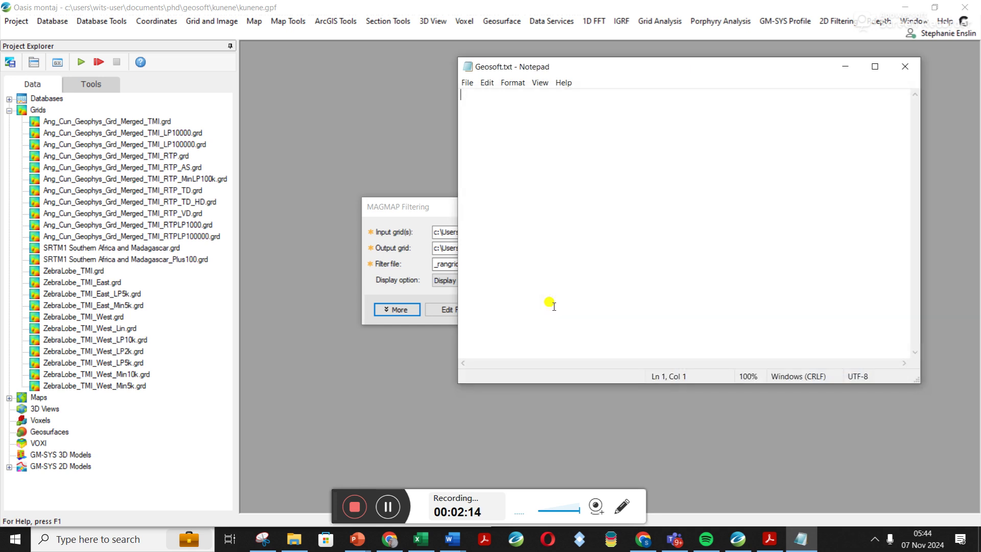
Step: Close Notepad and view the Desktop folder in Explorer, sorted by name, down to Geosoft.txt
click(905, 67)
click(289, 543)
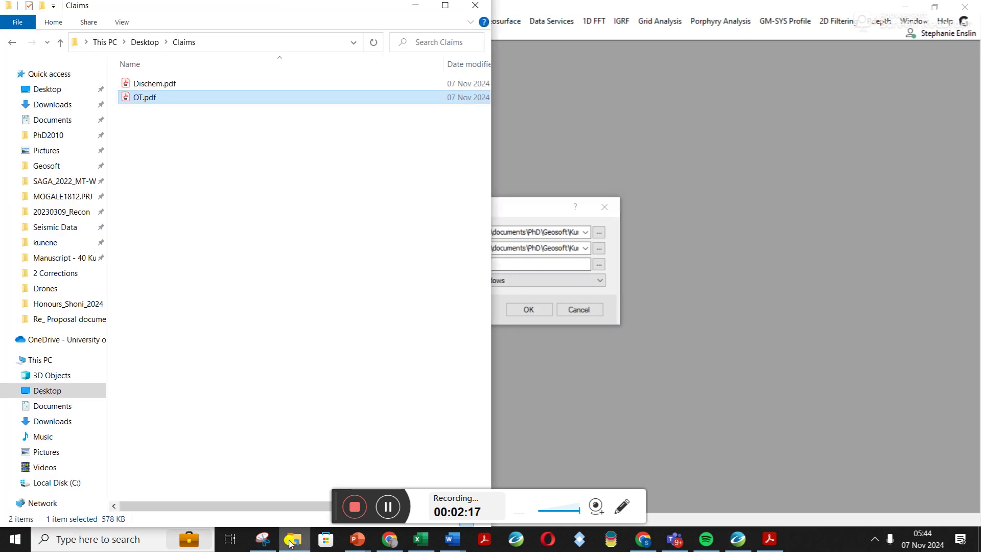
click(44, 90)
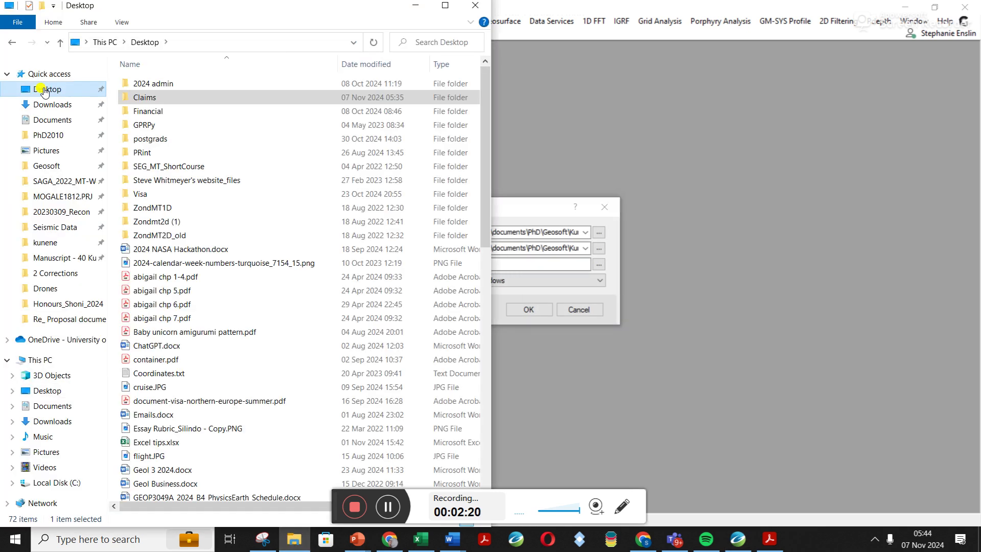
click(359, 63)
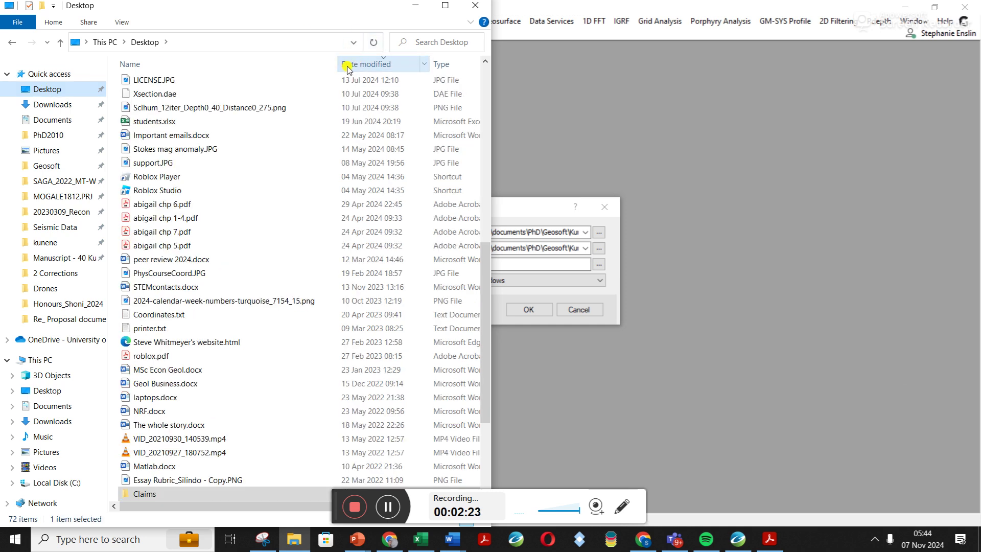
click(278, 66)
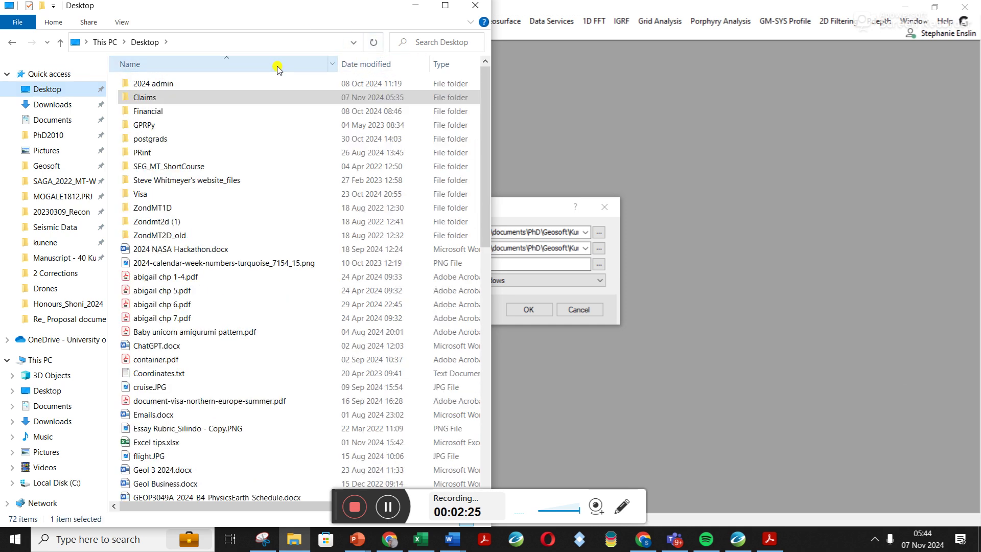
scroll(207, 346, down, 4)
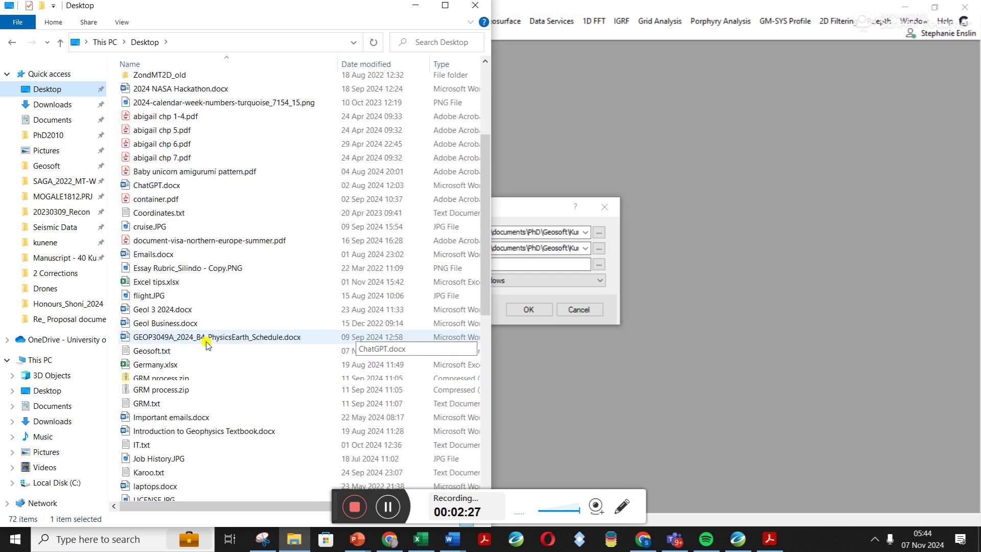
Step: Launch a new Notepad, begin Save As, and reverse Explorer's Name sort on the Desktop
click(148, 541)
text(text)
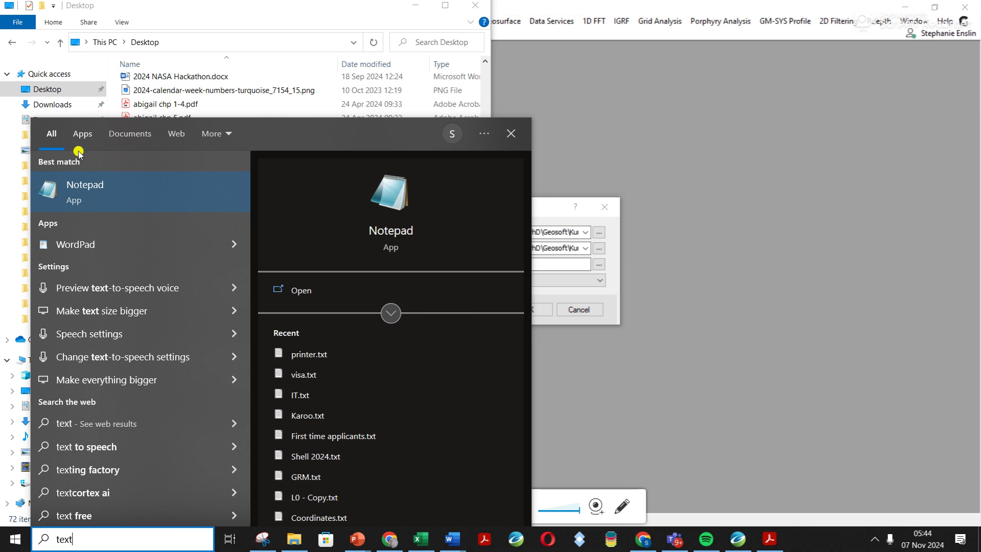
key(Return)
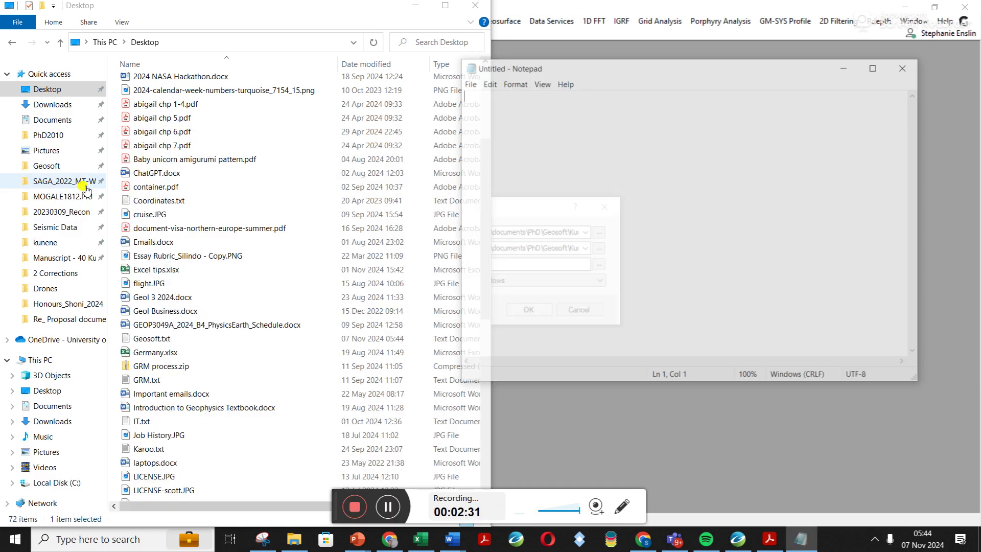
click(467, 82)
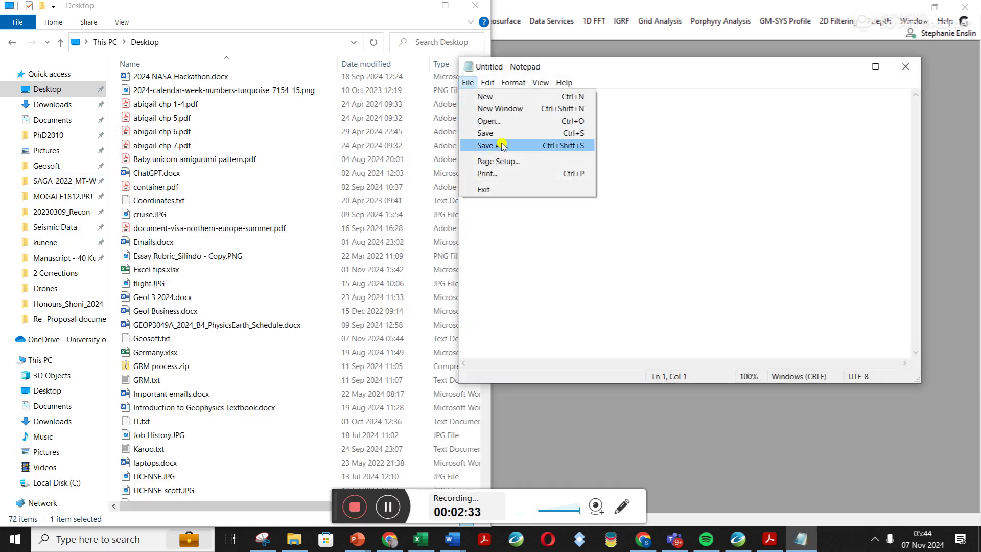
click(501, 145)
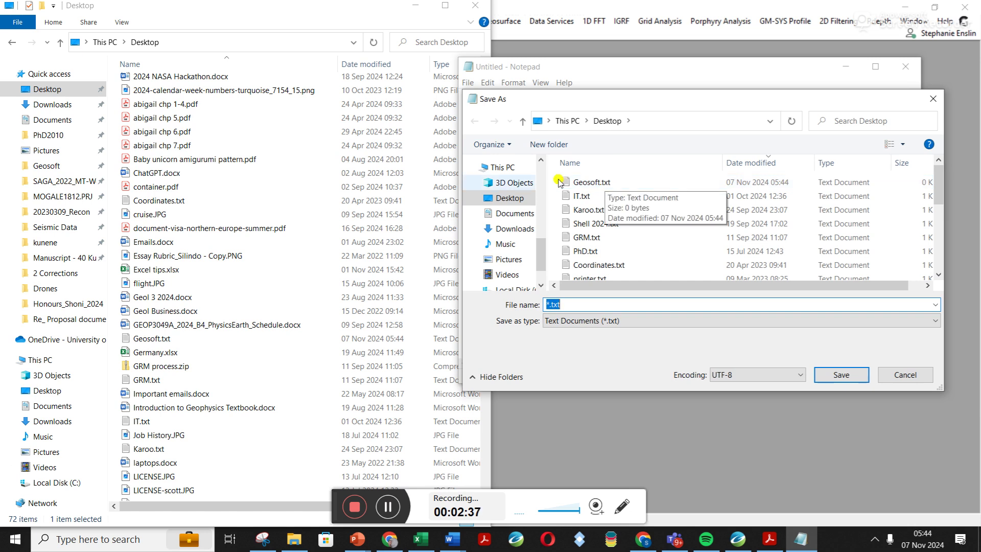
click(185, 65)
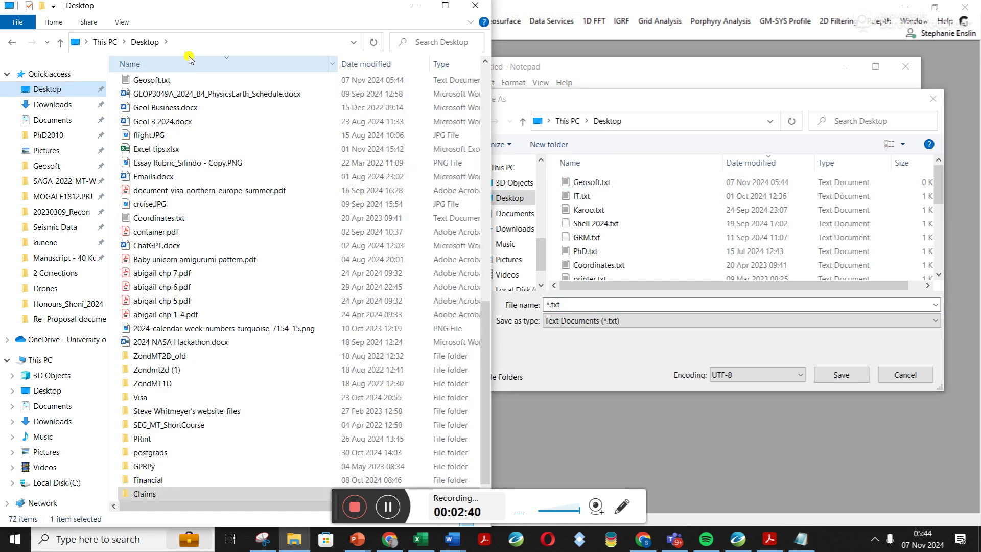
Step: Rename Geosoft.txt on the Desktop to Geosoft.con, accepting the extension change
click(158, 83)
click(151, 78)
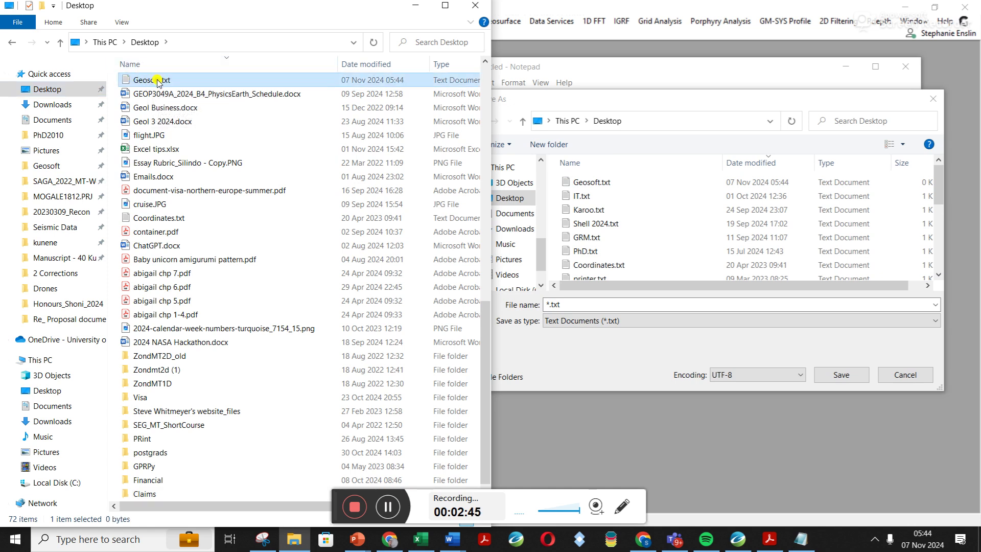
click(170, 79)
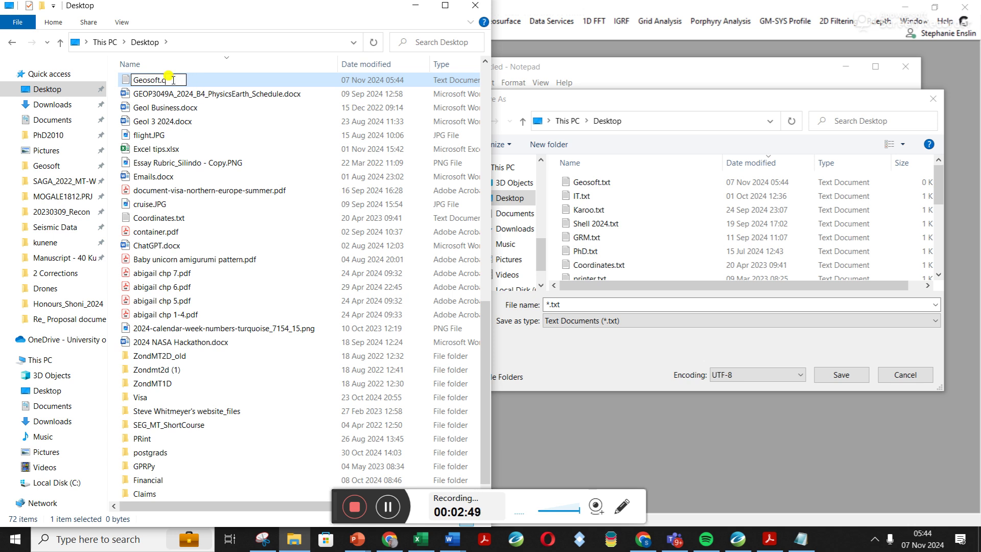
key(Return)
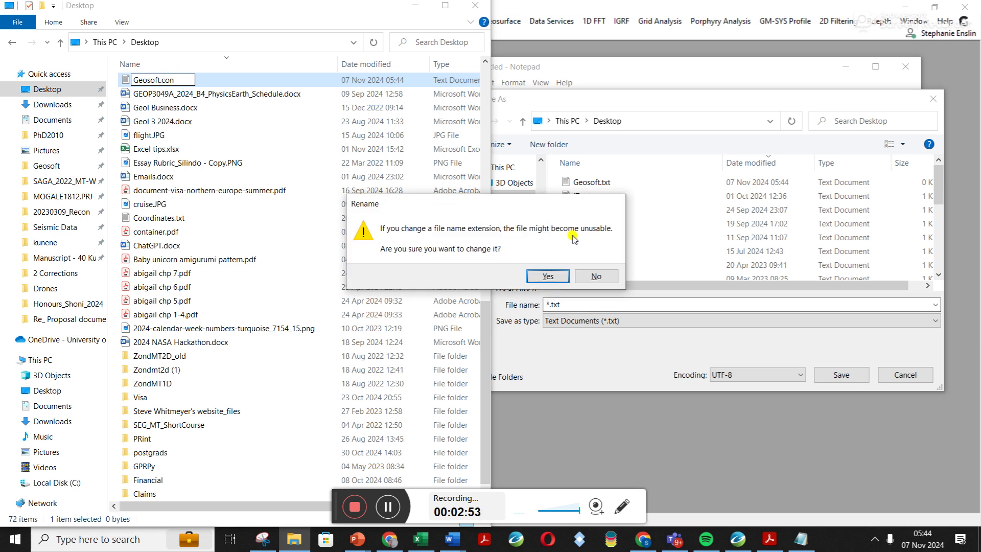
click(548, 277)
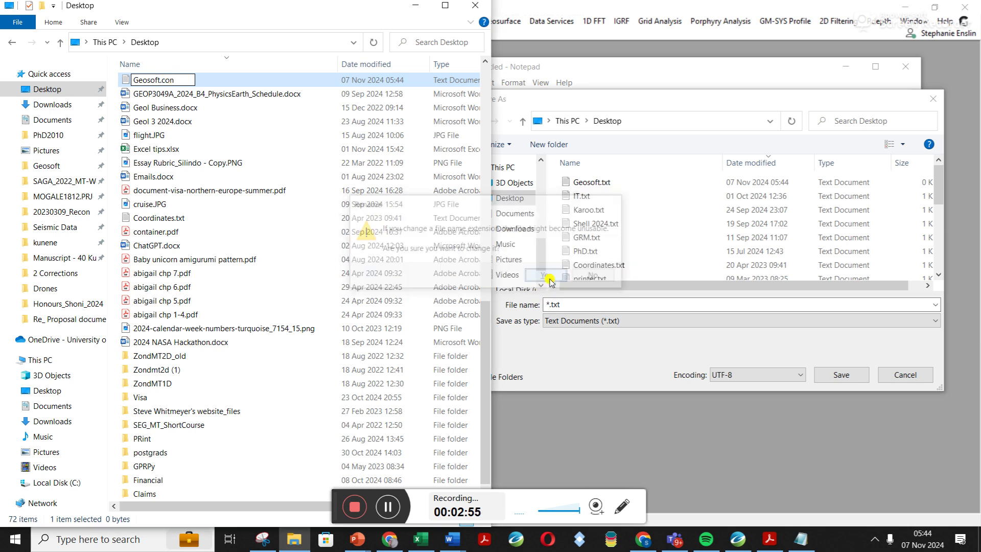
Step: Cancel the Save As dialog and close the empty Untitled Notepad window
click(625, 88)
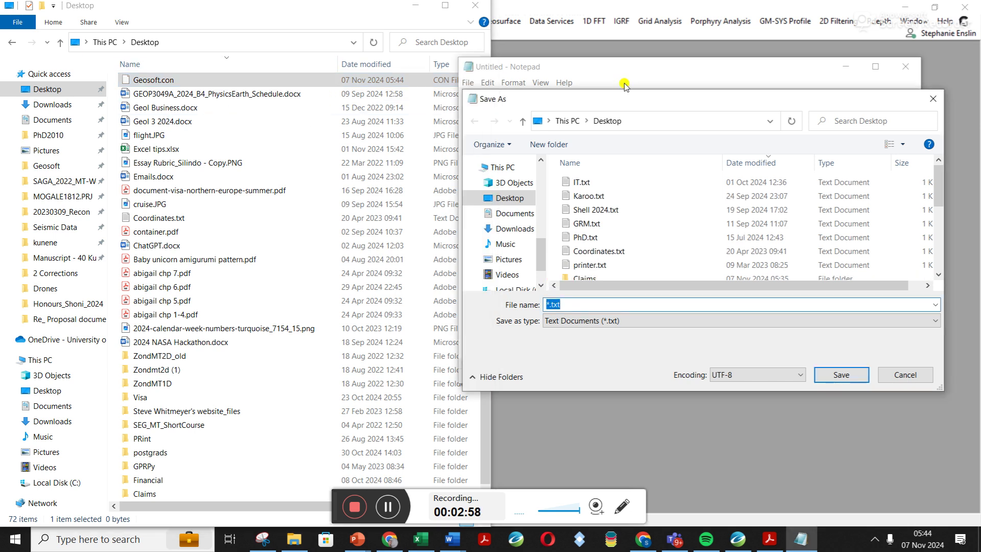
click(899, 373)
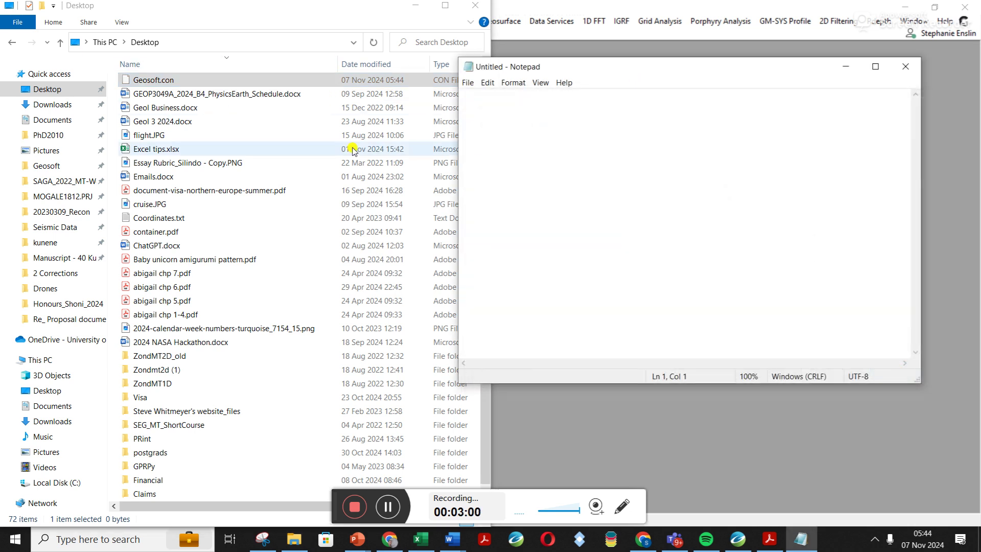
click(906, 66)
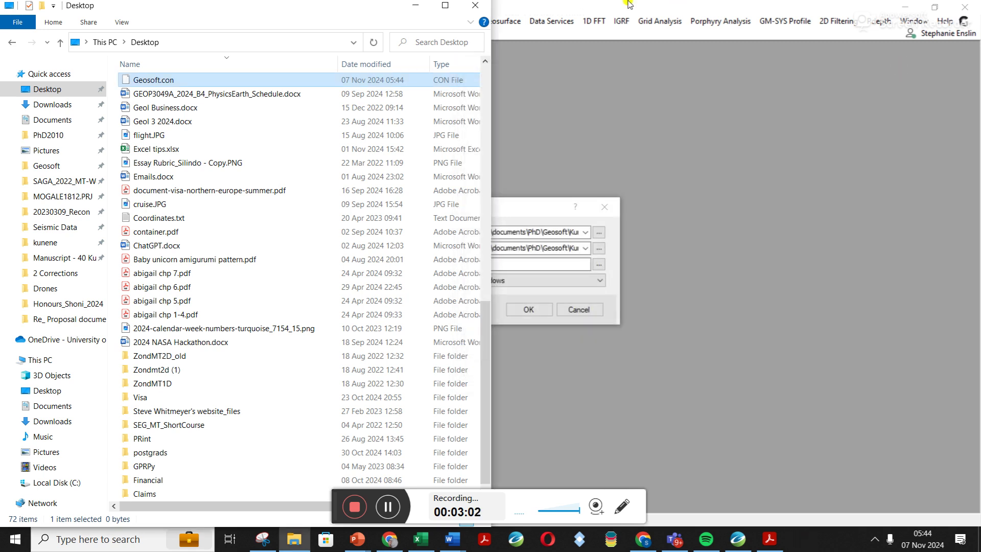
Step: Browse to the Desktop and choose Geosoft.con as the MAGMAP Filtering filter file
click(630, 4)
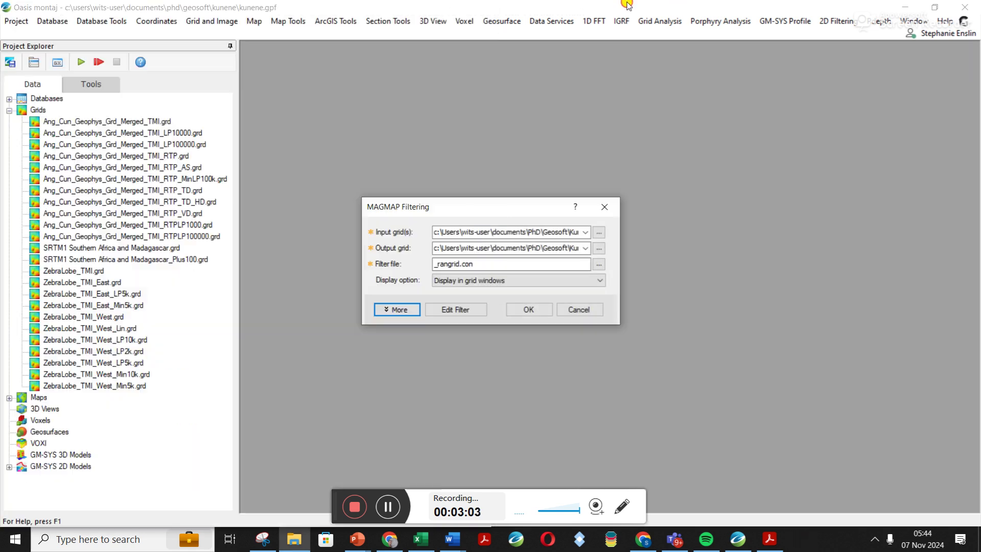
click(600, 265)
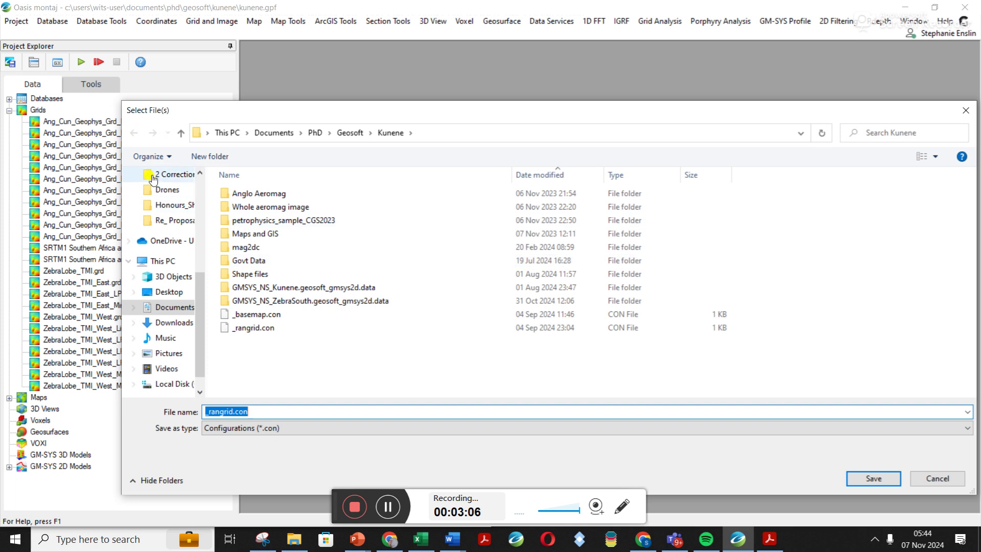
scroll(202, 186, up, 5)
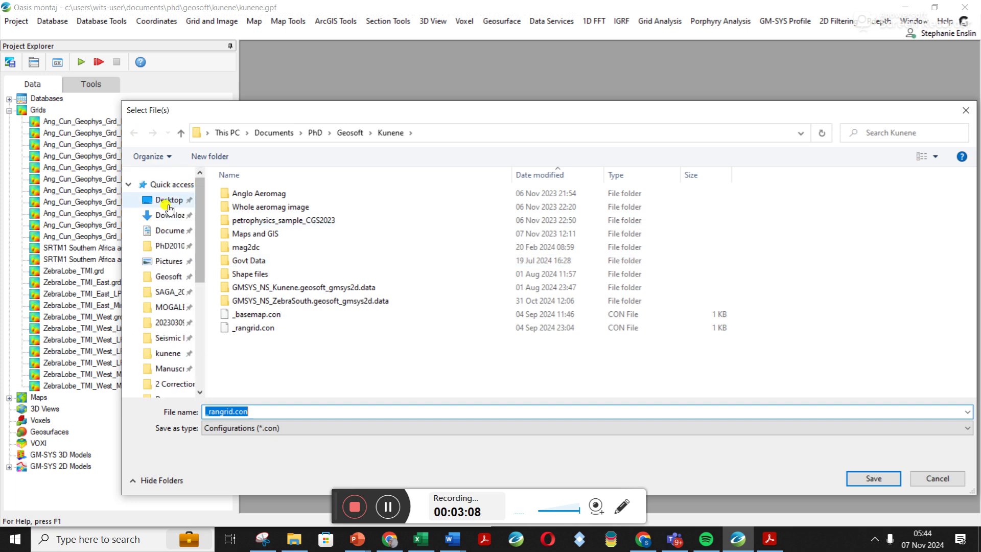
click(166, 200)
double_click(262, 193)
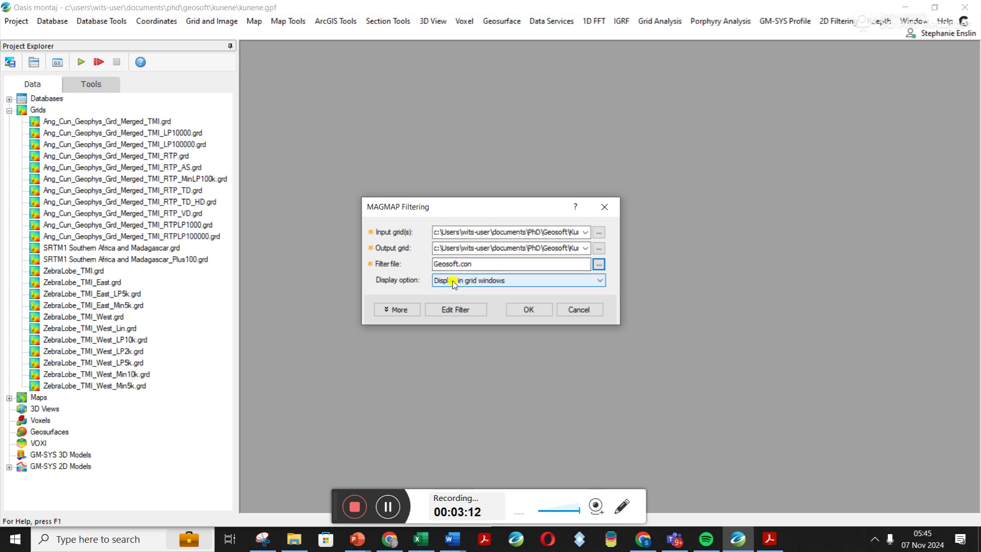
click(399, 310)
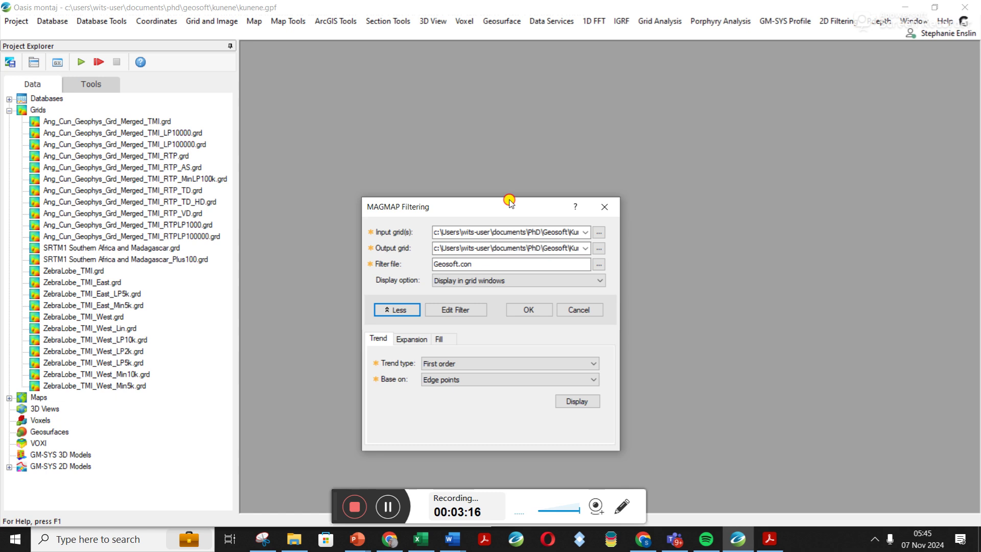
drag(510, 201, 505, 136)
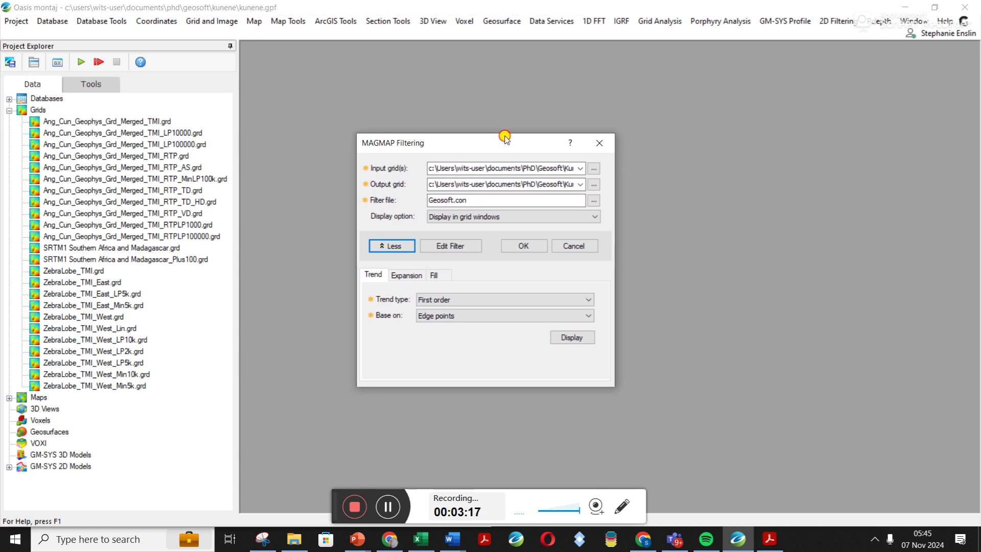
click(393, 248)
Step: Set Geosoft.con's Filter 1 to Reduce to magnetic pole (inclination -59.73, declination -7.12)
click(463, 249)
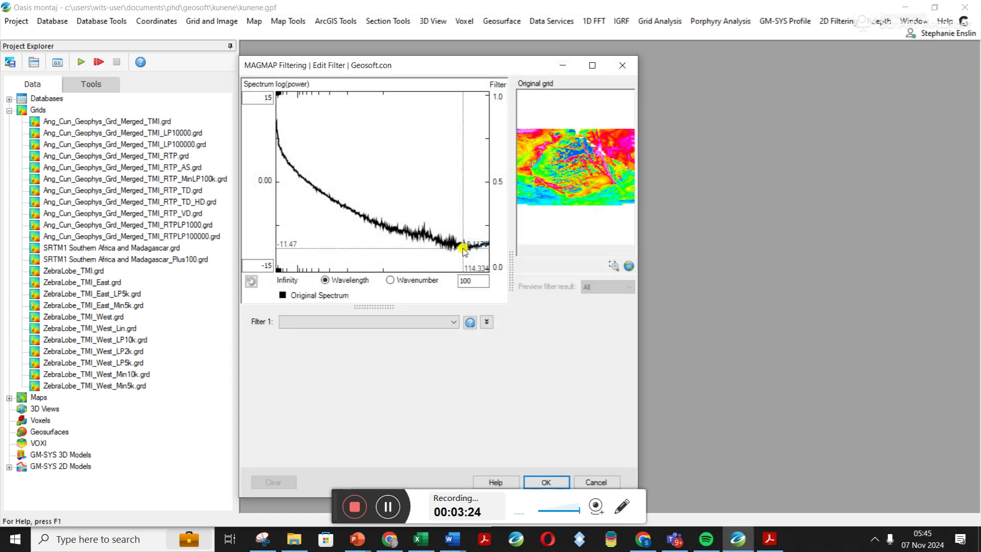
drag(504, 69, 529, 27)
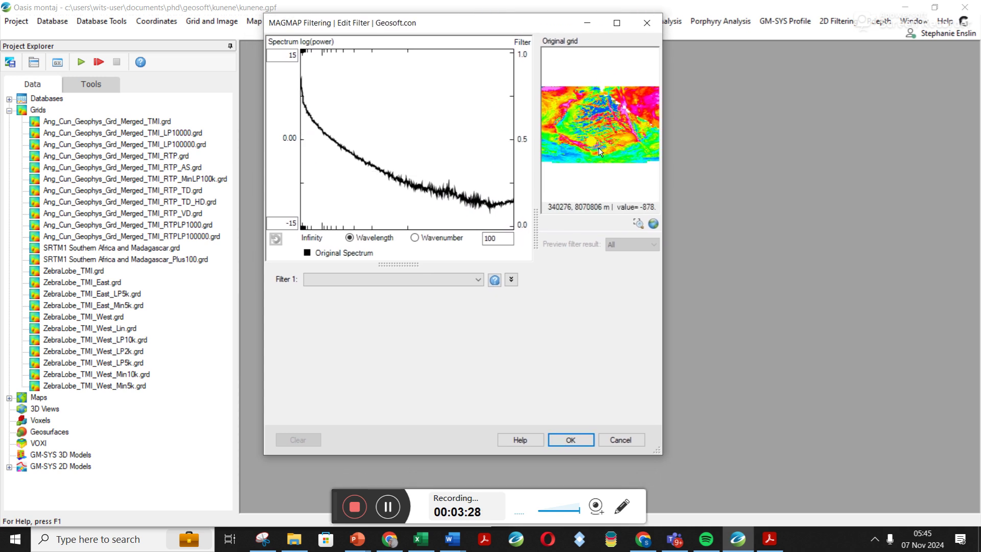
click(477, 280)
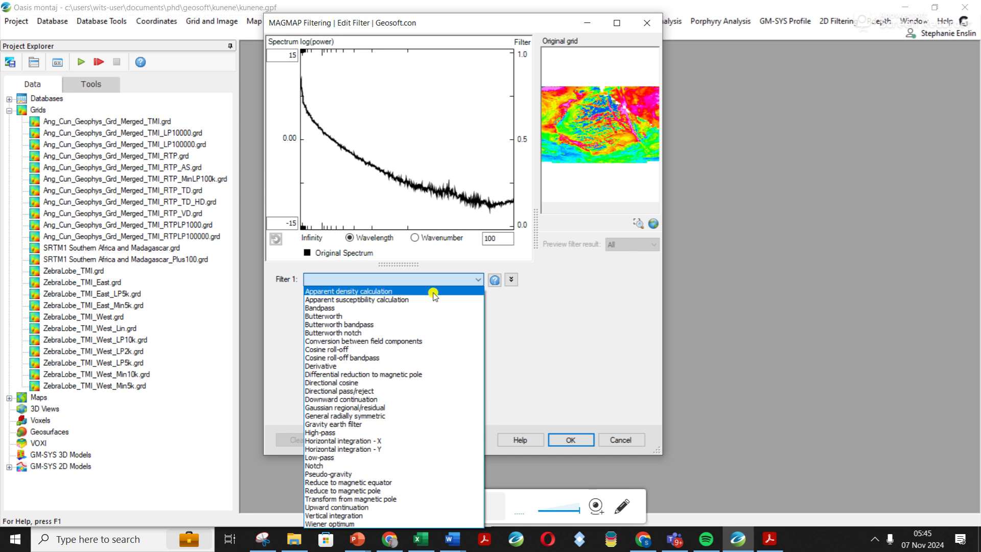
click(389, 491)
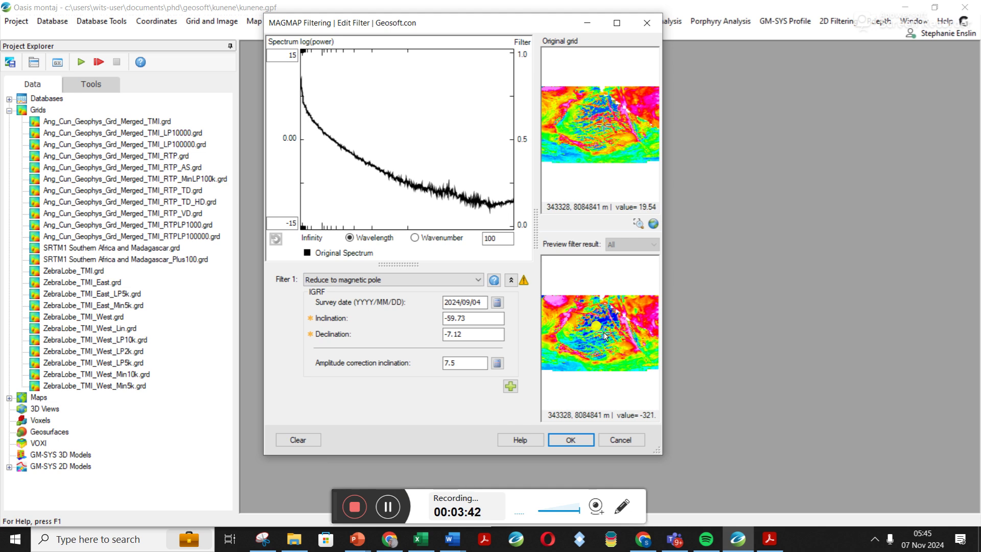
click(478, 301)
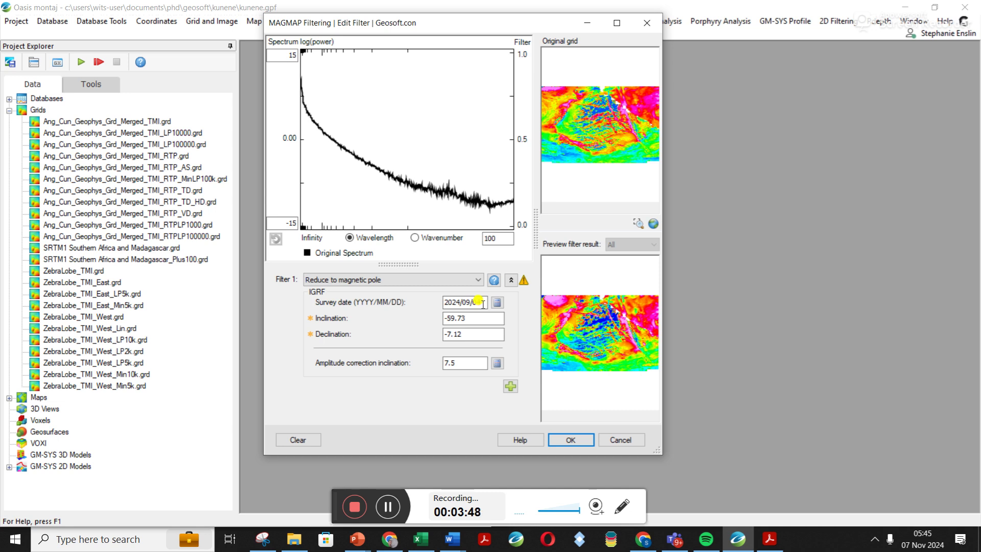
text(4)
click(495, 306)
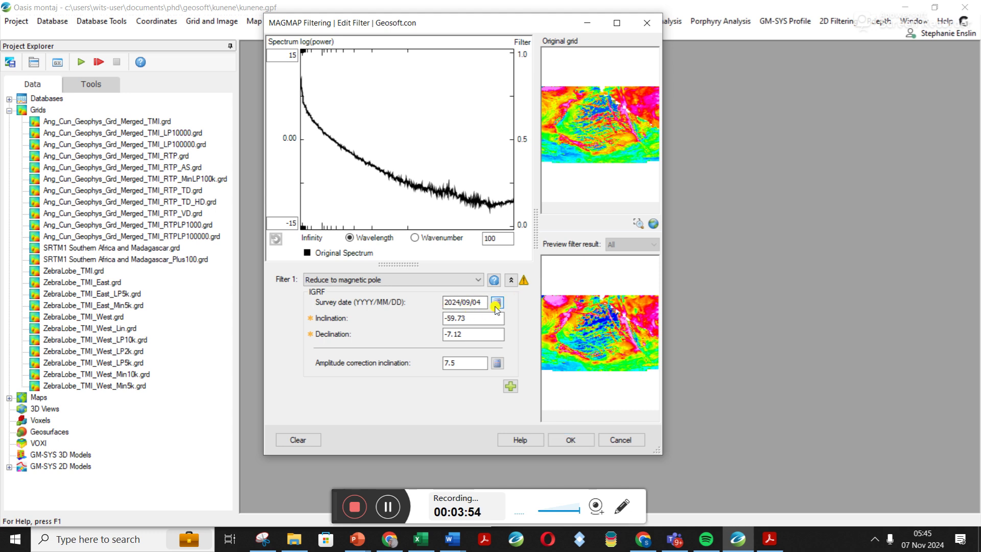
click(463, 331)
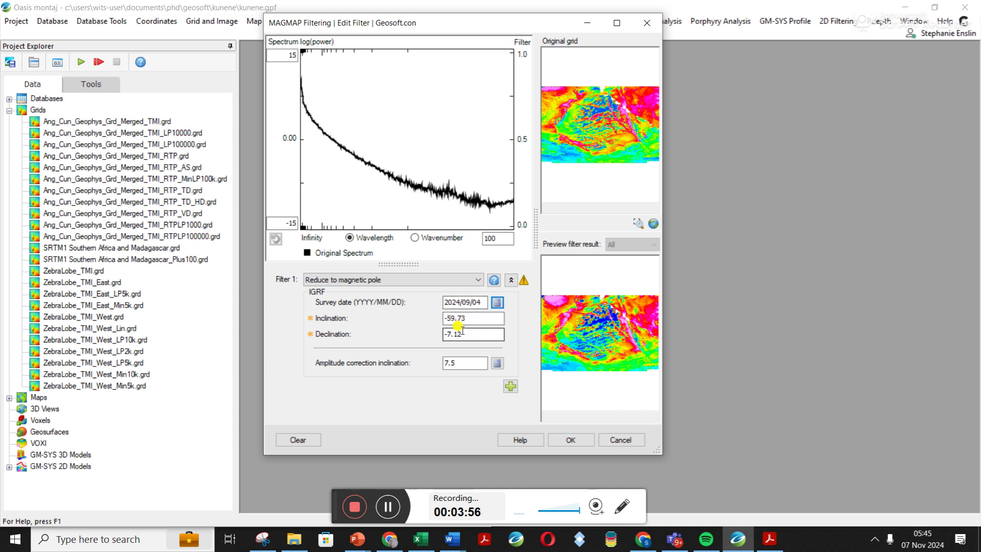
click(444, 362)
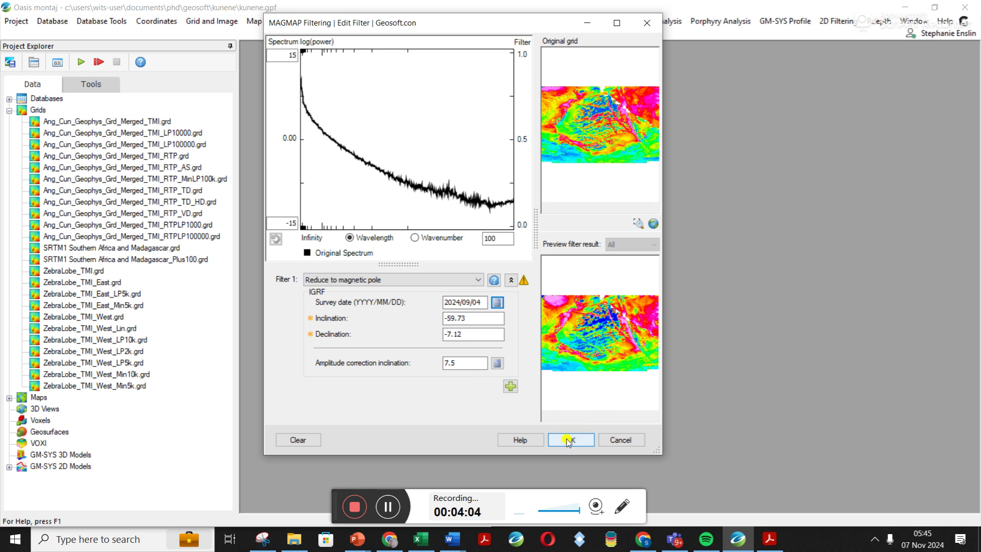
Step: Switch Filter 1 in Geosoft.con to Derivative to preview it, then reopen the filter list
click(476, 280)
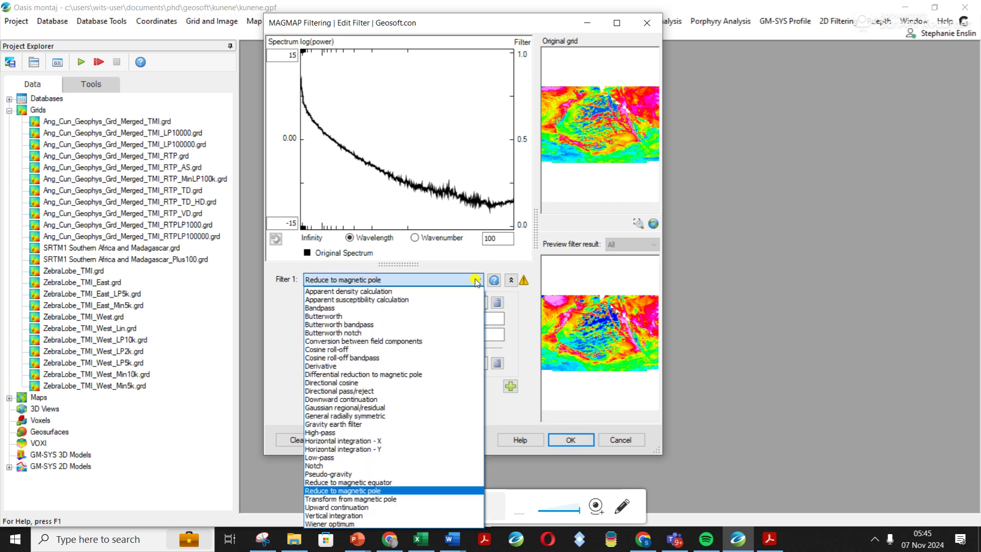
click(409, 365)
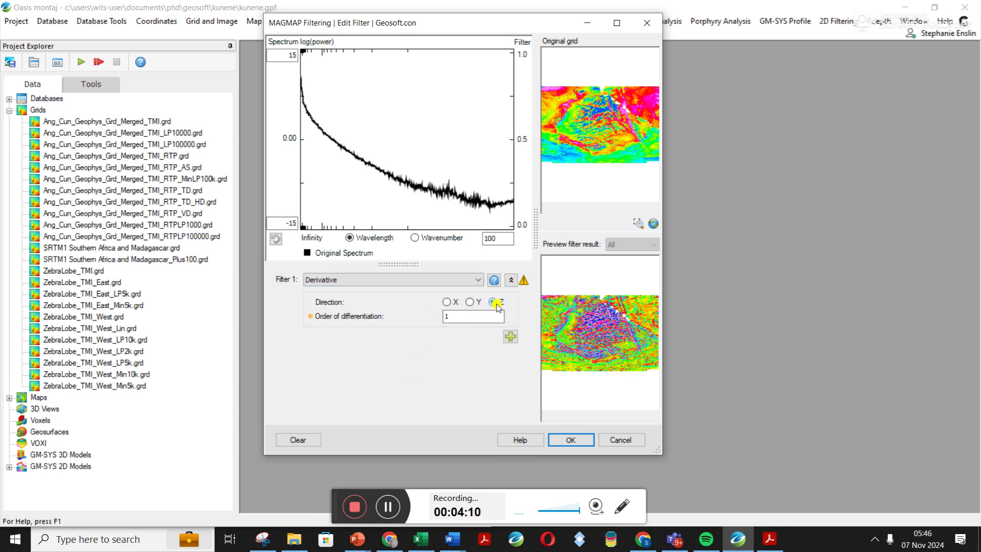
click(476, 280)
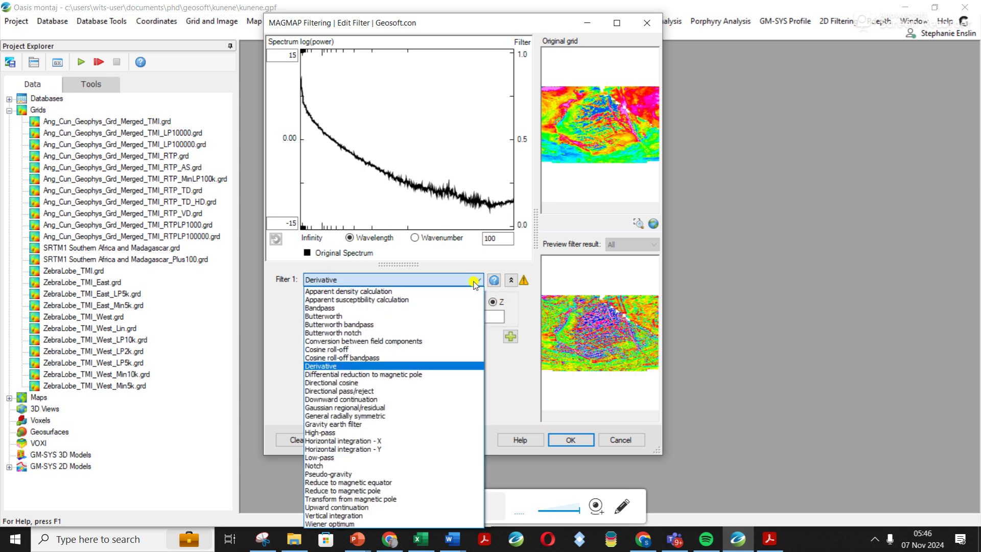
Step: Restore Filter 1 to Reduce to magnetic pole and run it to create ZebraLobe_TMI_West_RTP
click(402, 492)
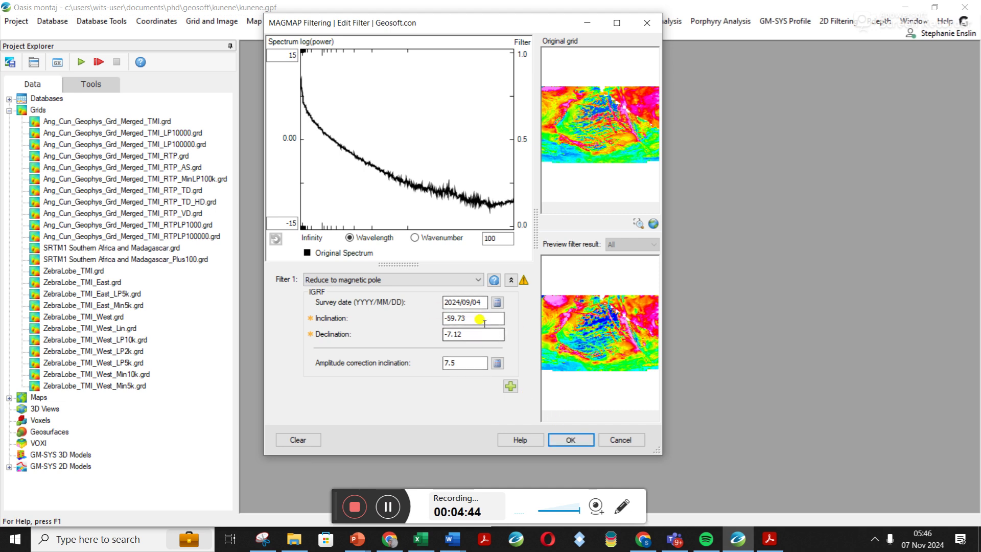
click(575, 435)
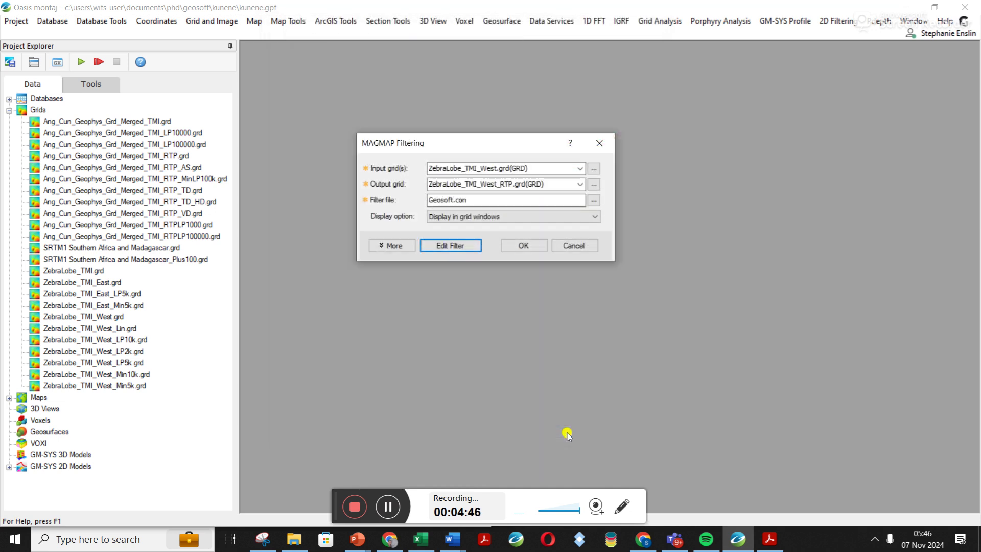
click(519, 245)
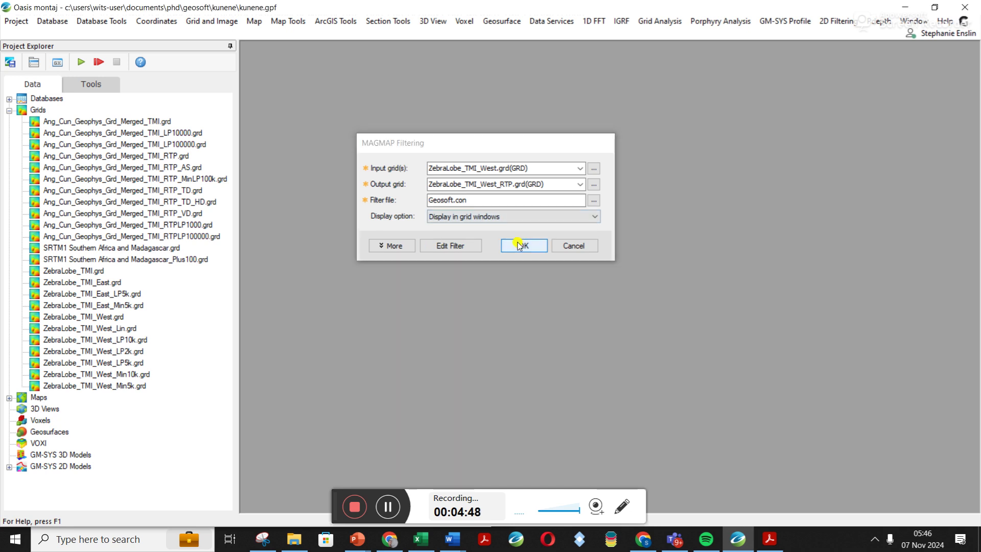